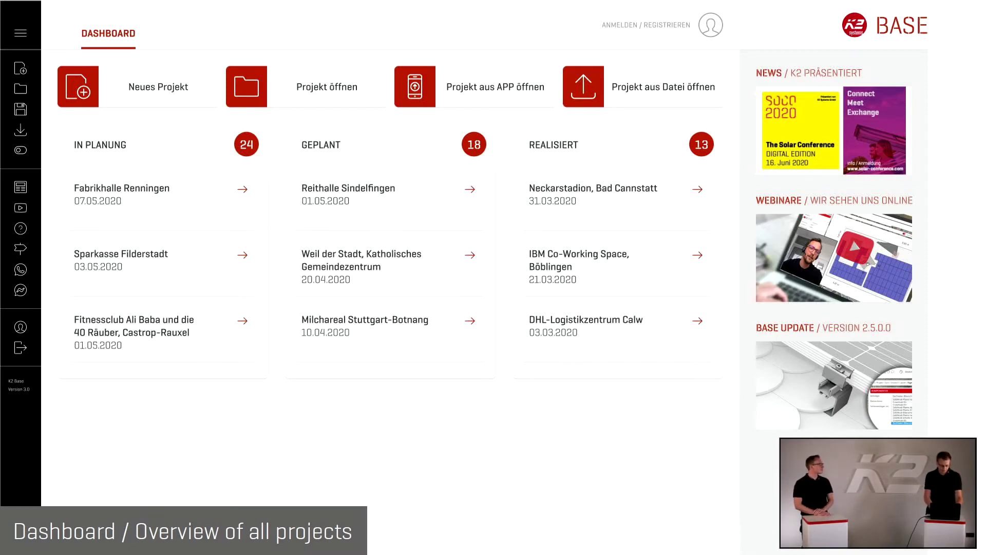
# Switch to K2 Base in the browser, log in with the account e-mail and password, and show the project dashboard
pyautogui.hotkey('alt', 'Tab')
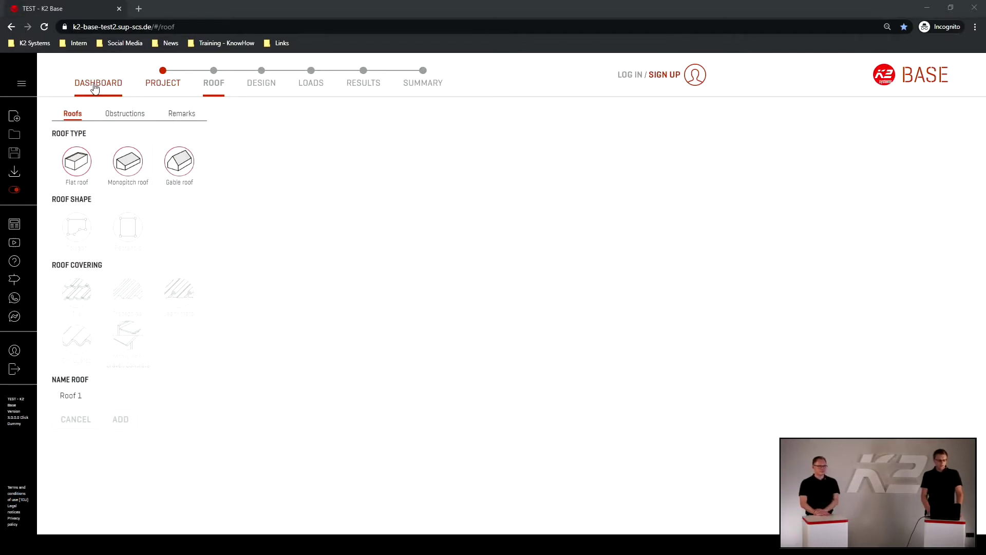
pyautogui.click(21, 83)
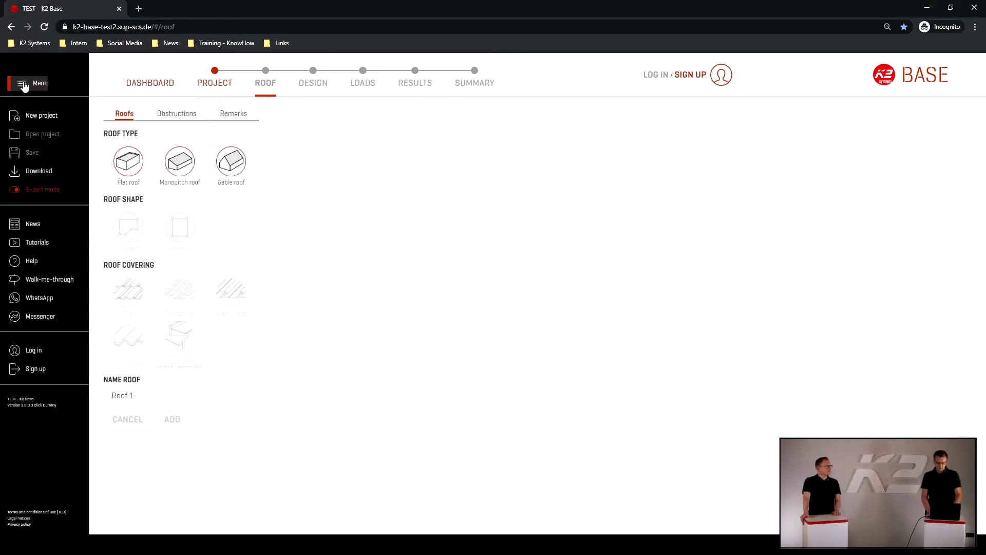
pyautogui.click(36, 351)
pyautogui.click(444, 264)
pyautogui.hotkey('ctrl', 'v')
pyautogui.click(443, 293)
pyautogui.write('*******')
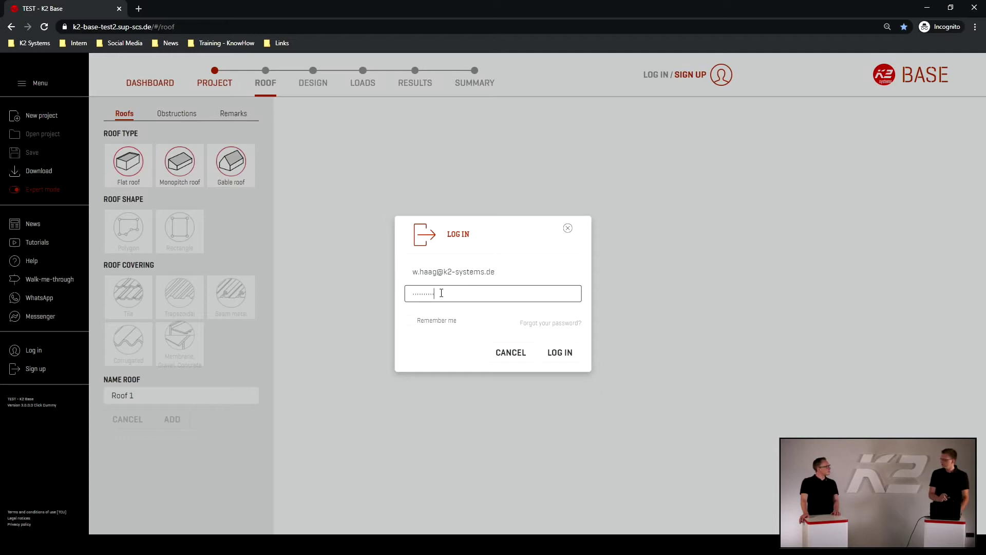
pyautogui.click(564, 358)
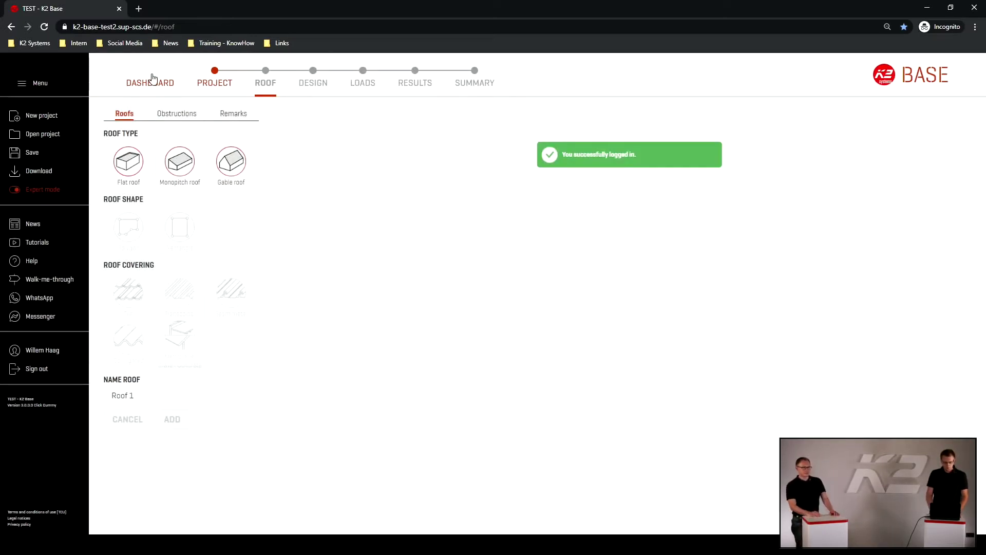
pyautogui.click(152, 78)
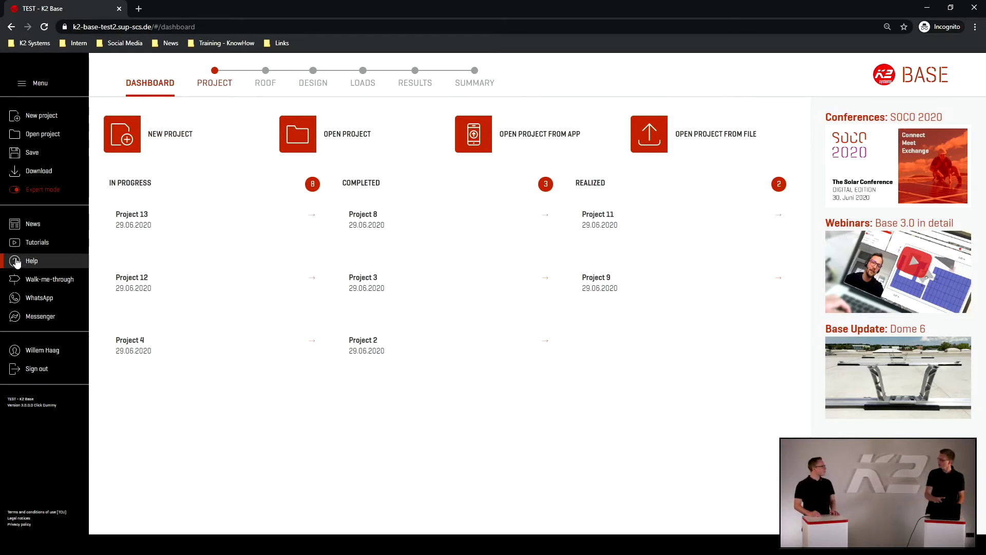
# Accept the privacy policy and try to start a WhatsApp chat with K2 Sherpa, closing the chat page and dialog again
pyautogui.click(54, 300)
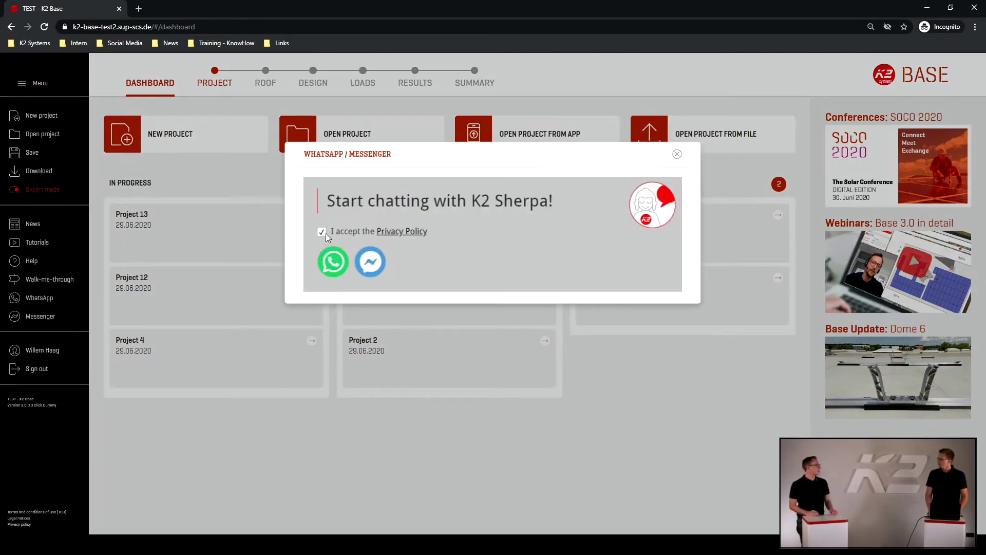
pyautogui.click(329, 267)
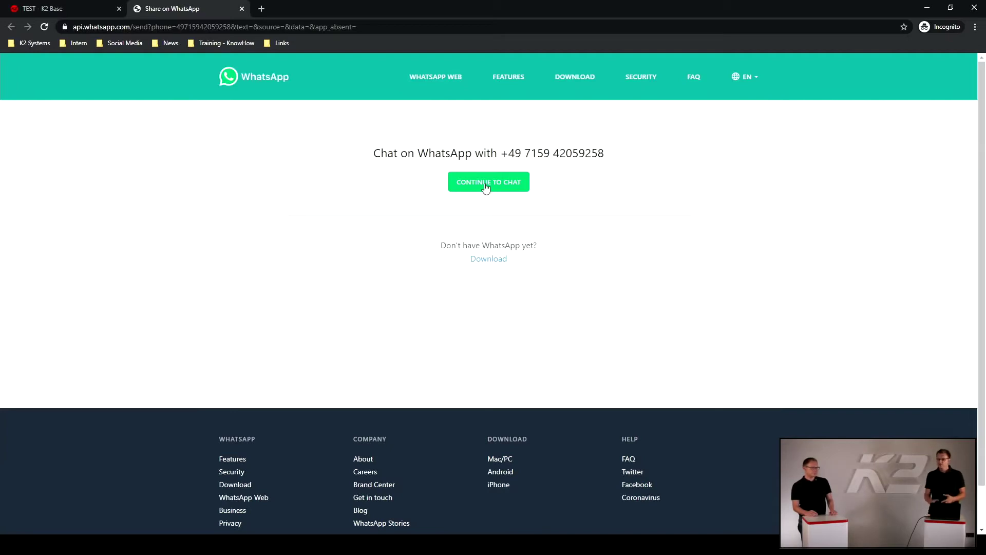
pyautogui.click(489, 184)
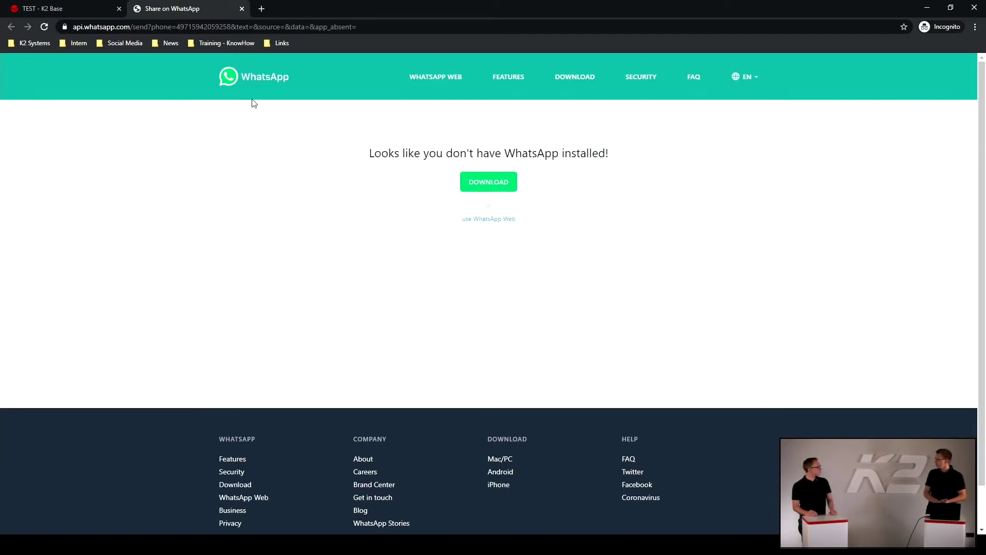
pyautogui.click(241, 14)
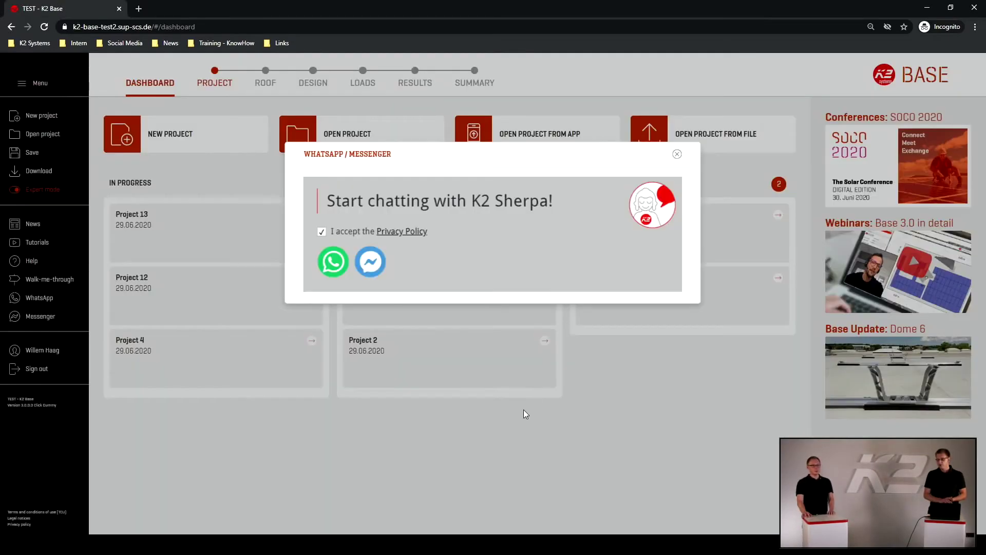
pyautogui.click(474, 421)
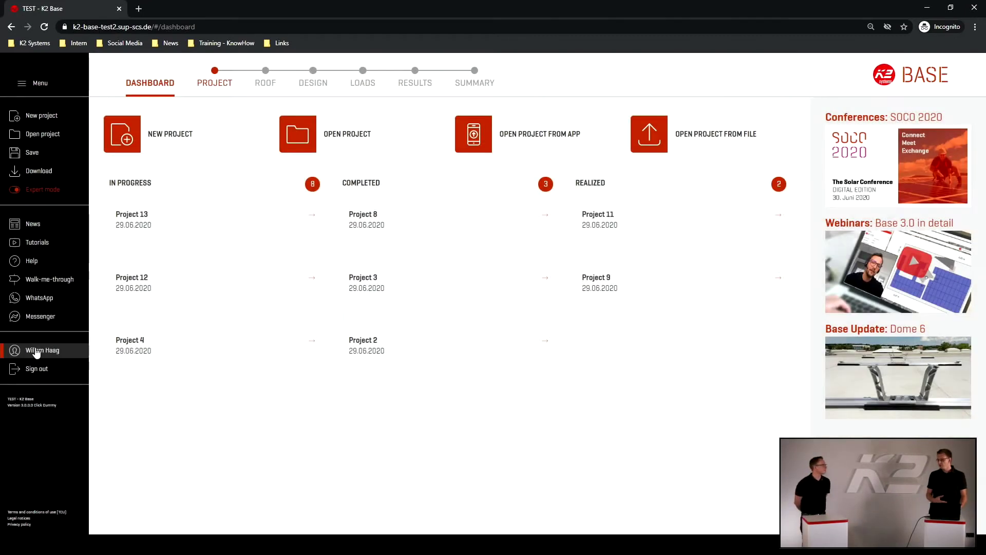
# Examine the user profile's data, language and unit settings and password change form, and return to the dashboard
pyautogui.click(36, 351)
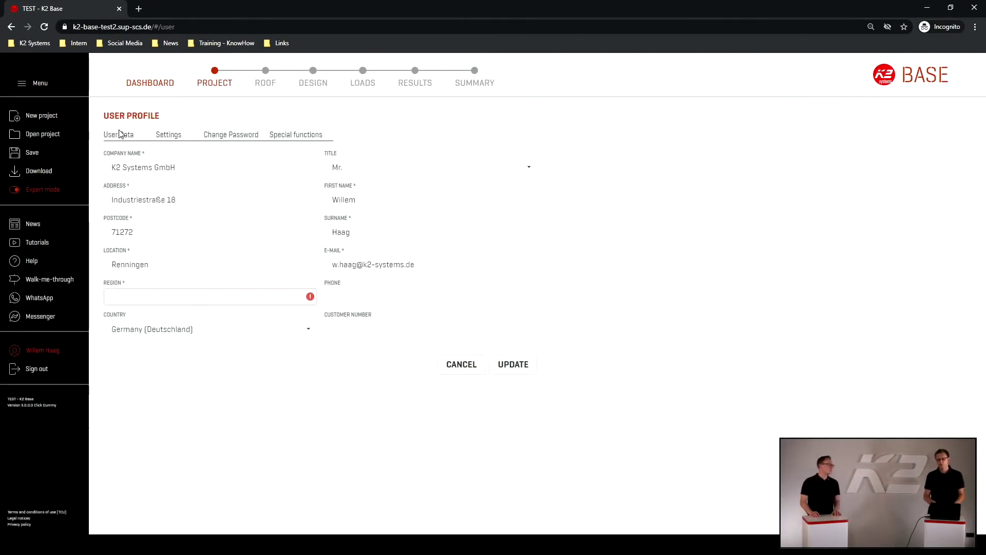
pyautogui.click(169, 134)
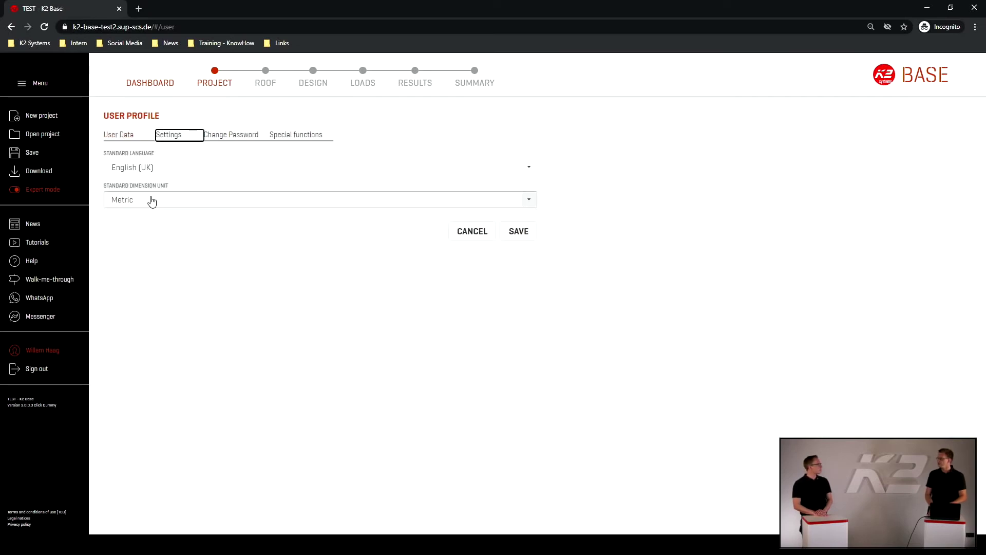
pyautogui.click(232, 135)
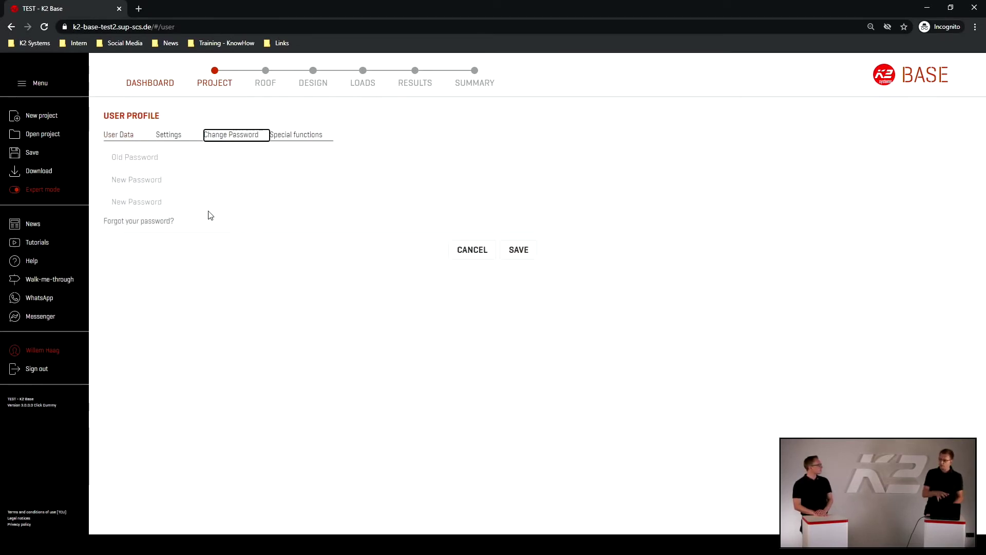
pyautogui.click(165, 91)
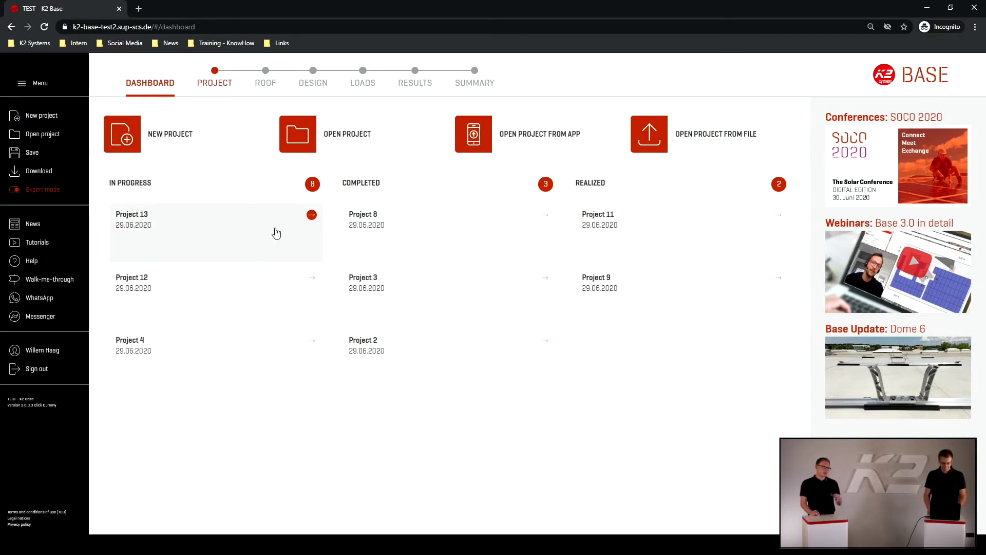
# Expand the dashboard's list of projects in progress, look through it, and collapse it again
pyautogui.click(311, 185)
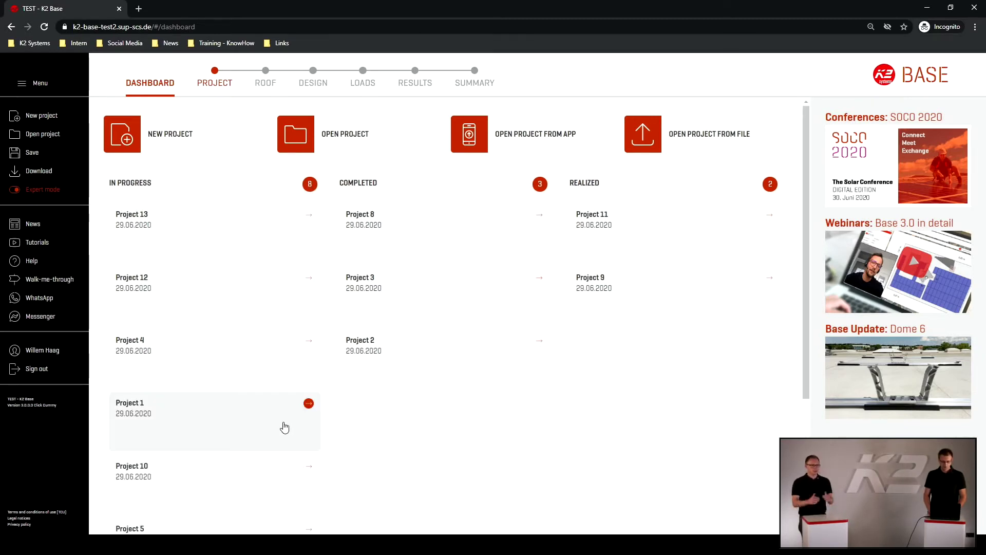
pyautogui.scroll(-4, 284, 427)
pyautogui.scroll(5, 284, 428)
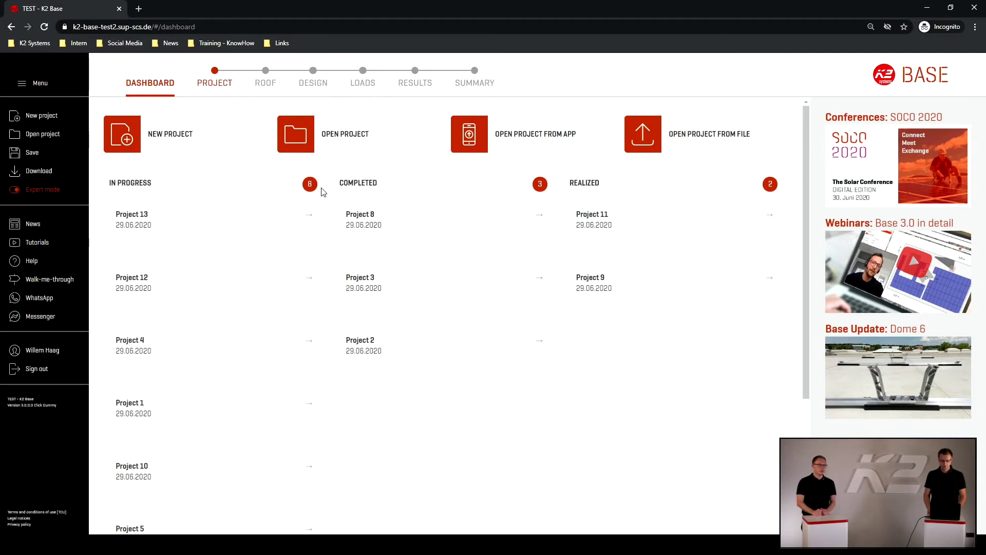
pyautogui.click(313, 184)
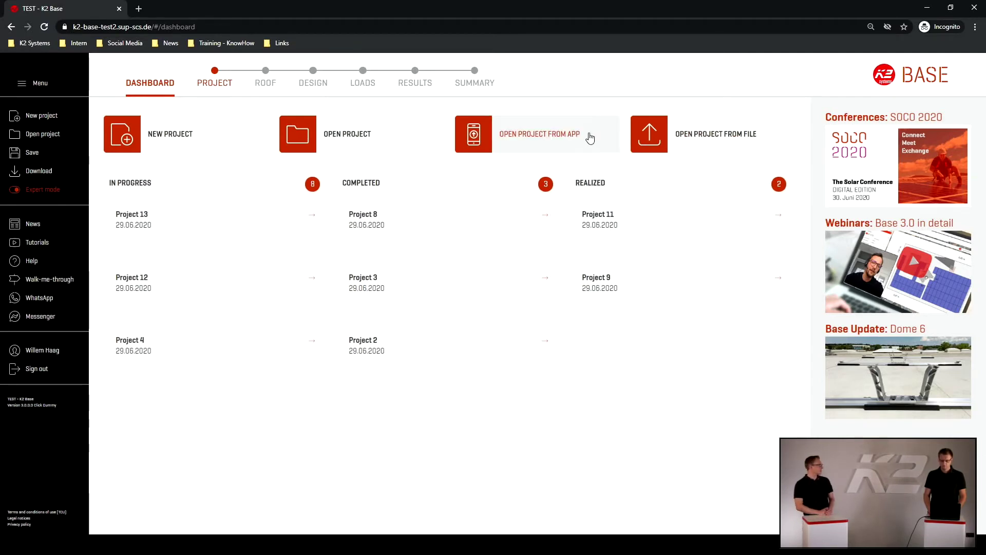
# Open the list of saved projects and filter it by In progress, Completed and Realized, ending with All
pyautogui.click(379, 134)
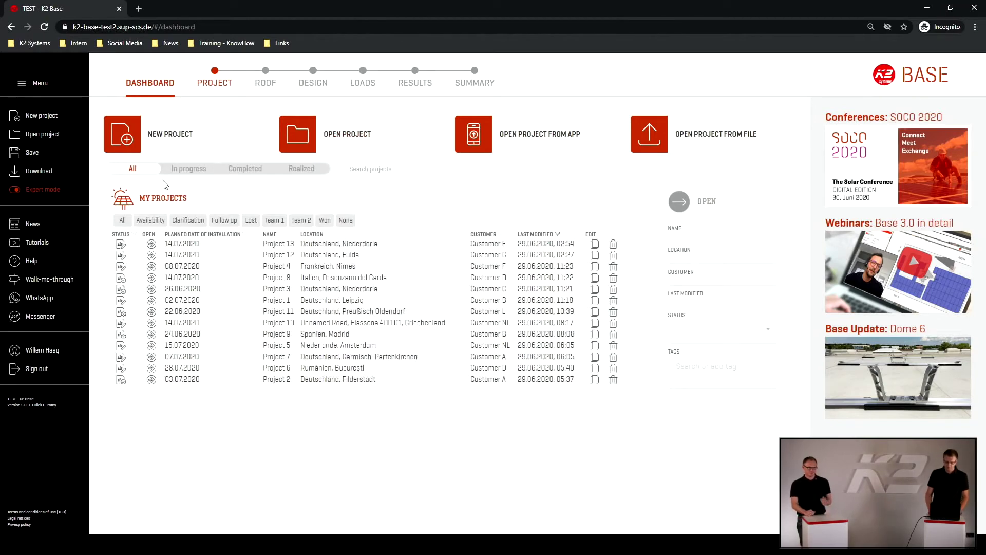
pyautogui.click(178, 170)
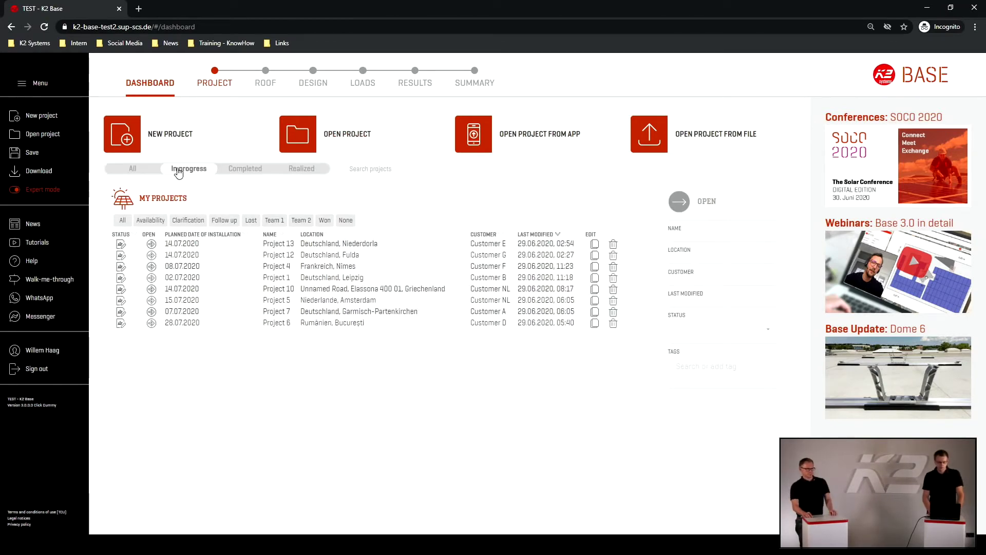
pyautogui.click(255, 176)
pyautogui.click(303, 174)
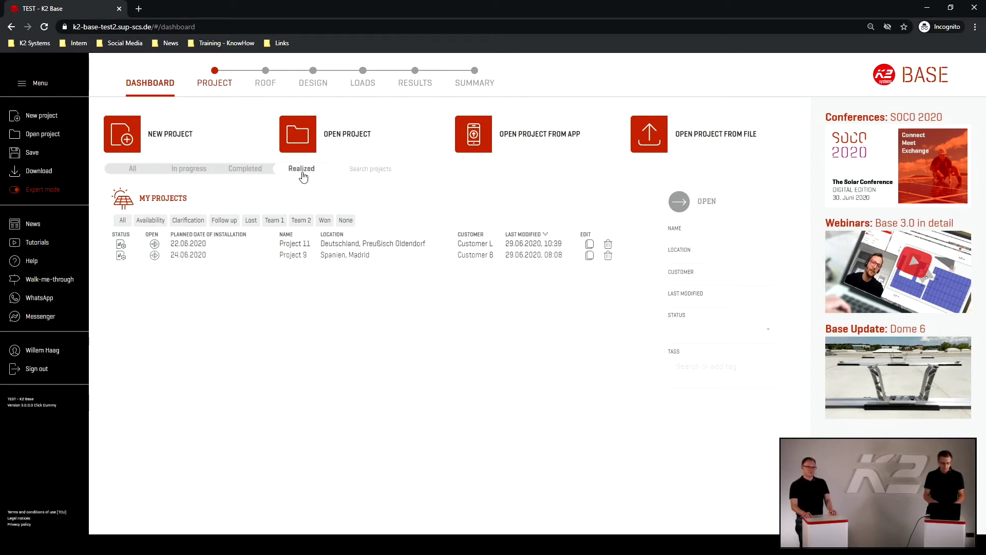
pyautogui.click(133, 172)
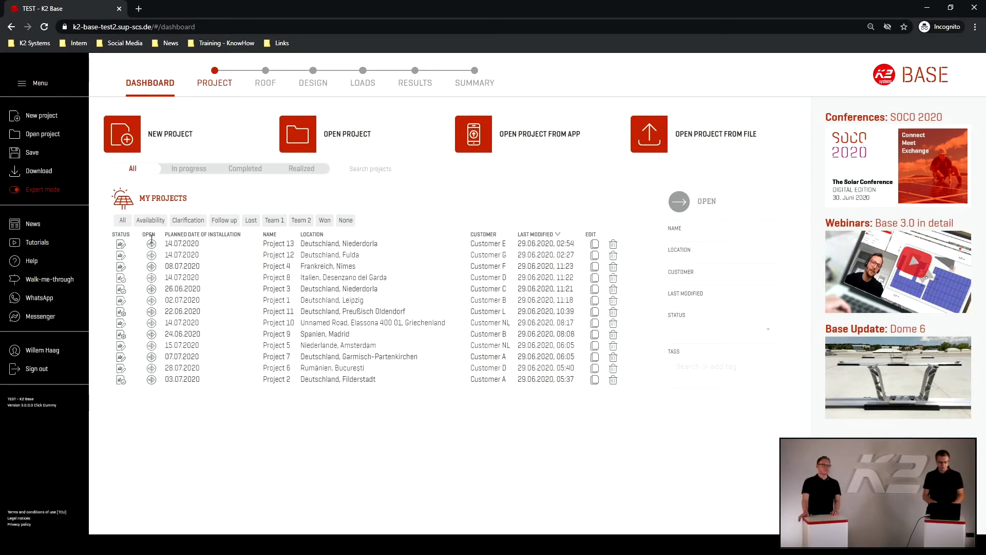
# Filter the projects by the tags Availability, Won and Follow up, and reset the tag filter to All
pyautogui.click(152, 220)
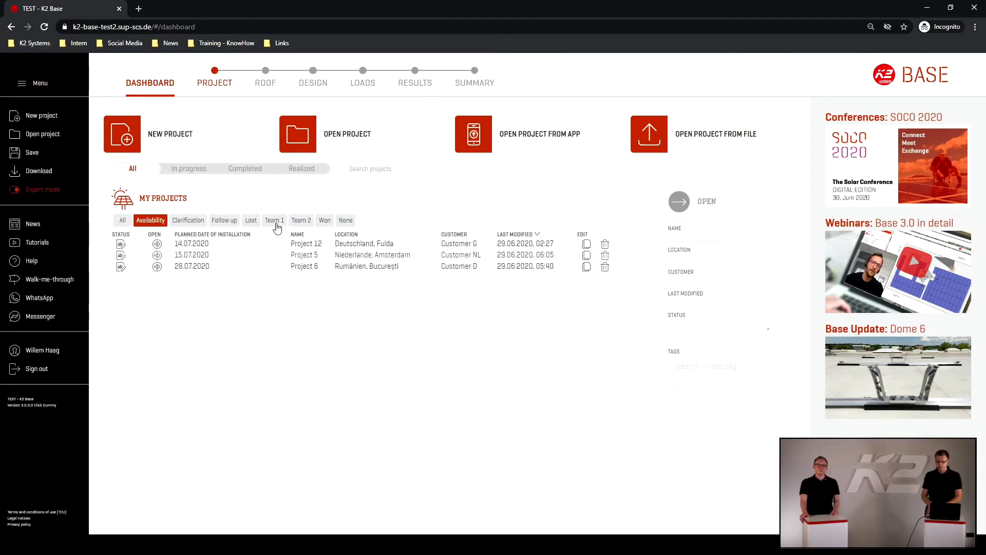
pyautogui.click(329, 222)
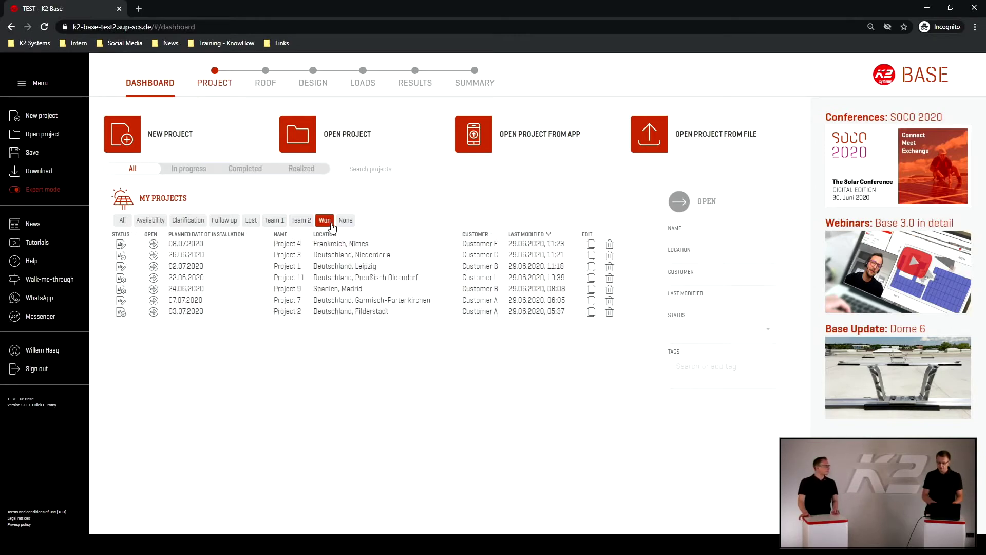
pyautogui.click(232, 223)
pyautogui.click(122, 219)
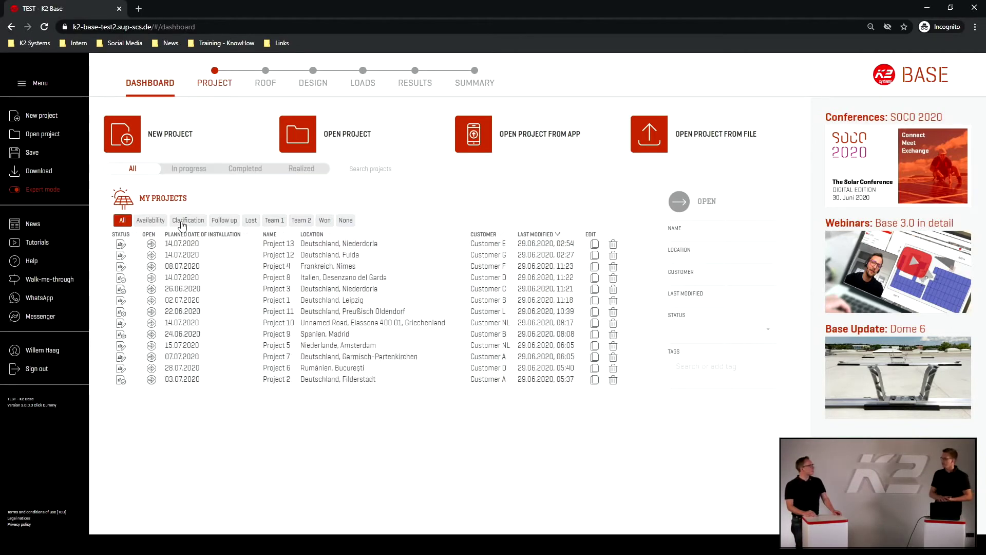
# Search the projects for "itali", "span" and "customer a", and clear the search
pyautogui.click(392, 167)
pyautogui.write('itali')
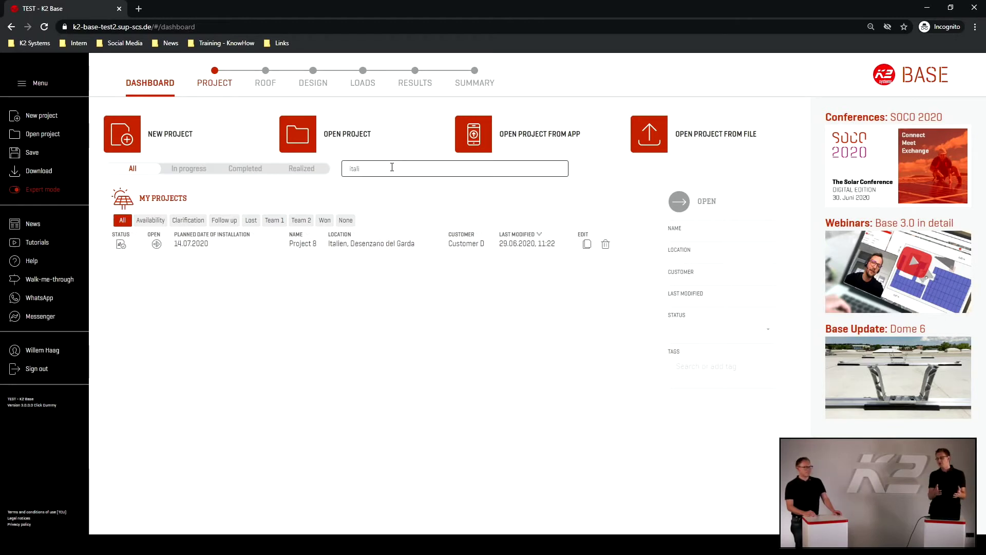
pyautogui.hotkey('ctrl', 'a')
pyautogui.write('span')
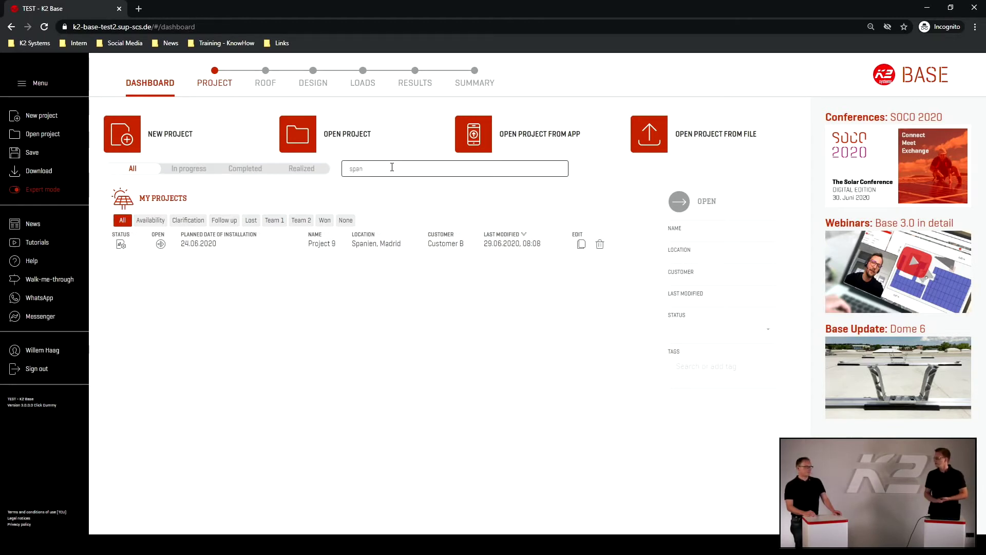
pyautogui.hotkey('ctrl', 'a')
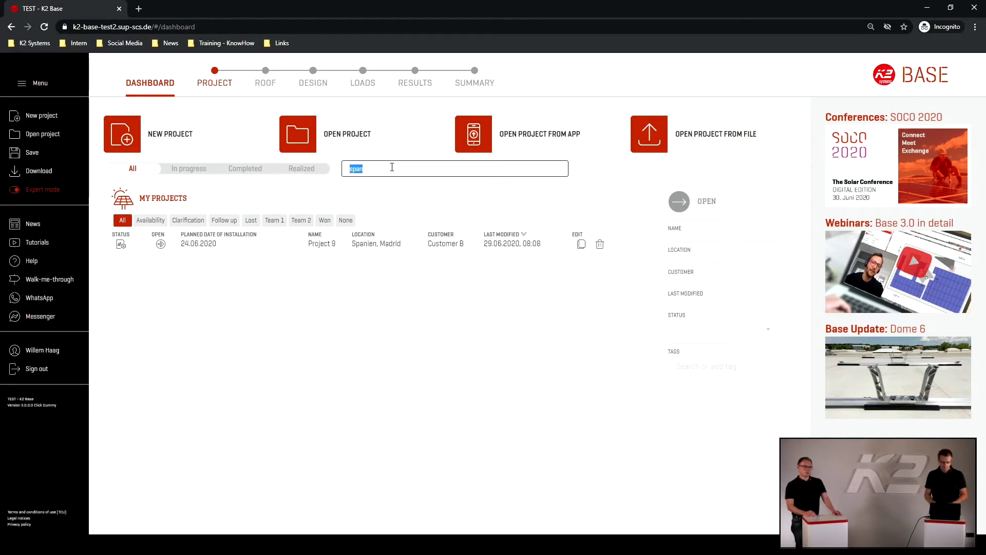
pyautogui.write('customer a')
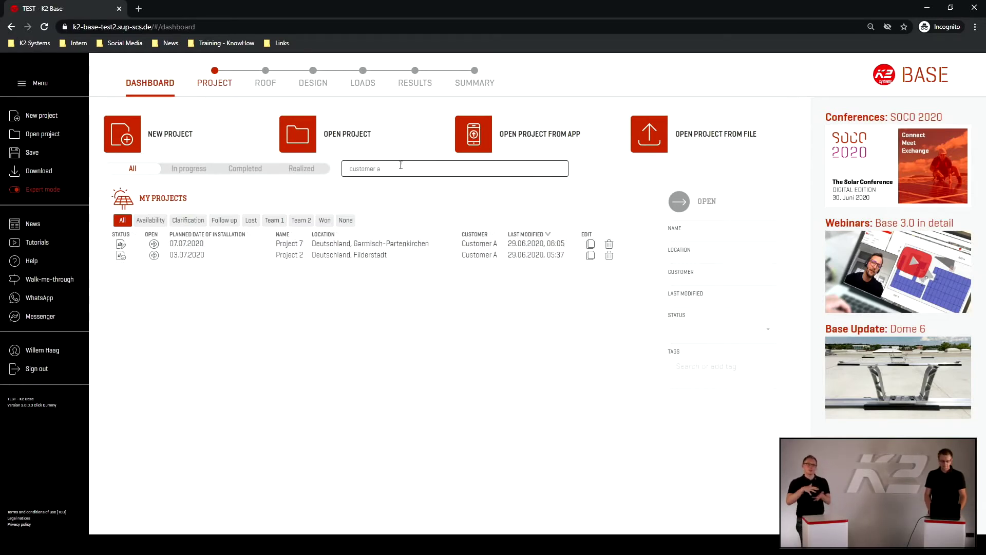
pyautogui.hotkey('ctrl', 'a')
pyautogui.press('BackSpace')
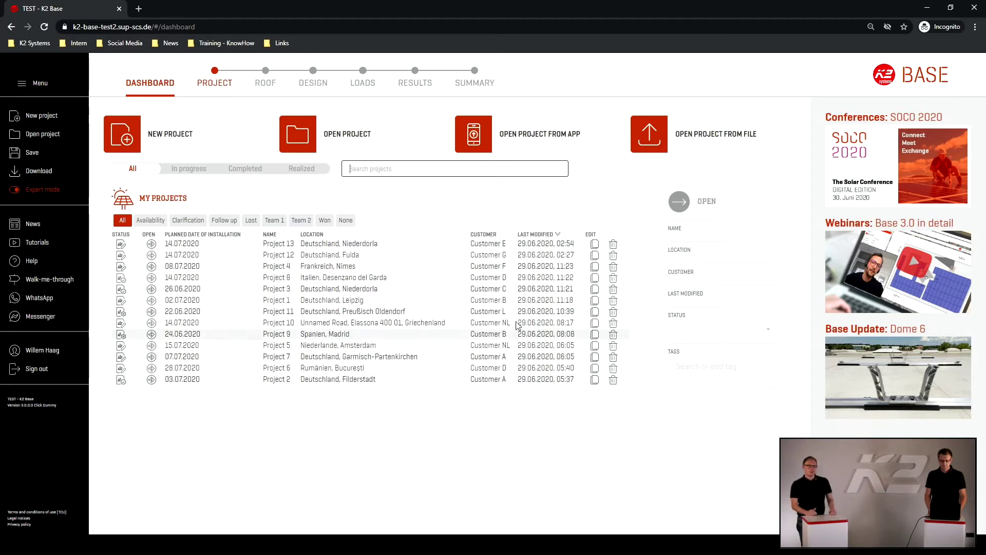
# View the details of Project 13, and for Project 1 set the status to Completed and add the tag Team 1
pyautogui.click(380, 243)
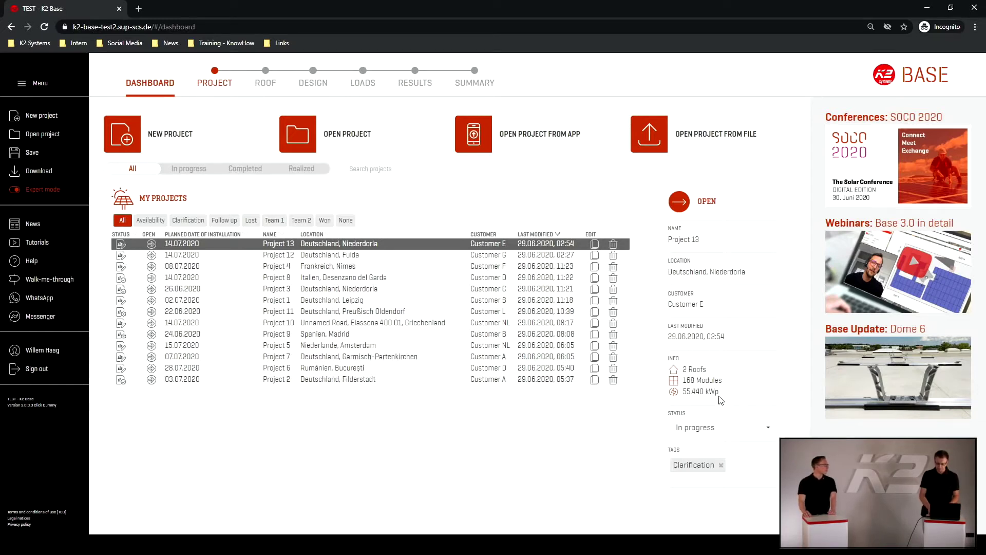
pyautogui.click(382, 302)
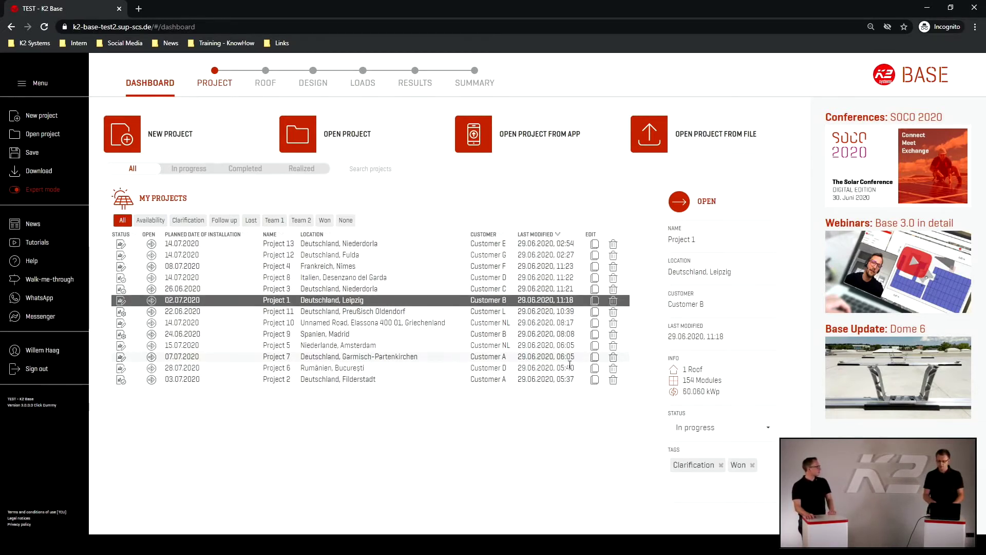
pyautogui.click(766, 433)
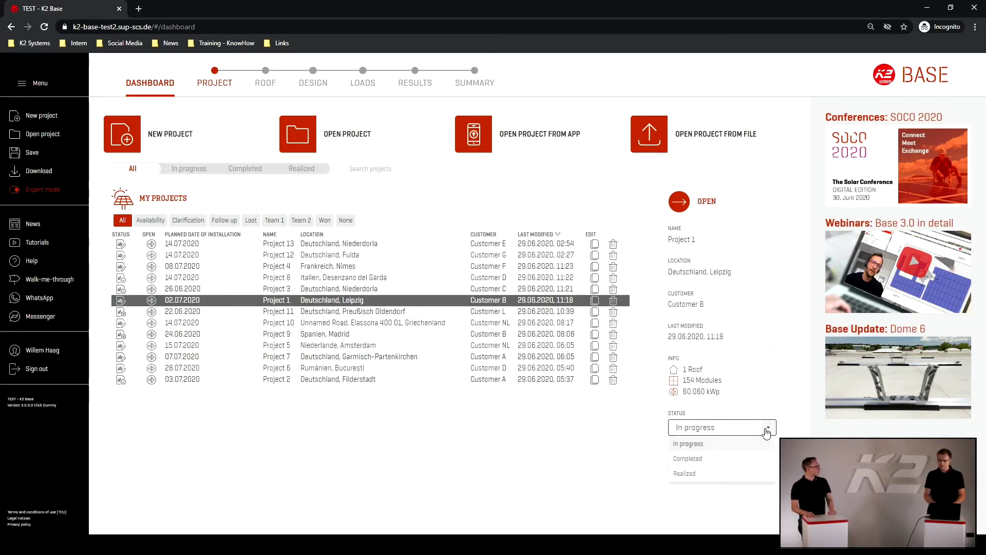
pyautogui.click(738, 461)
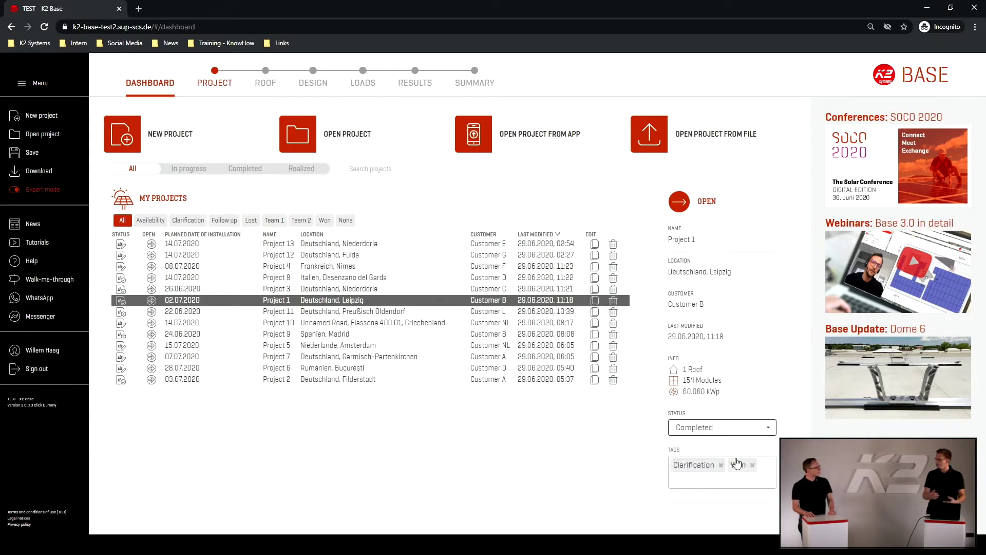
pyautogui.click(768, 479)
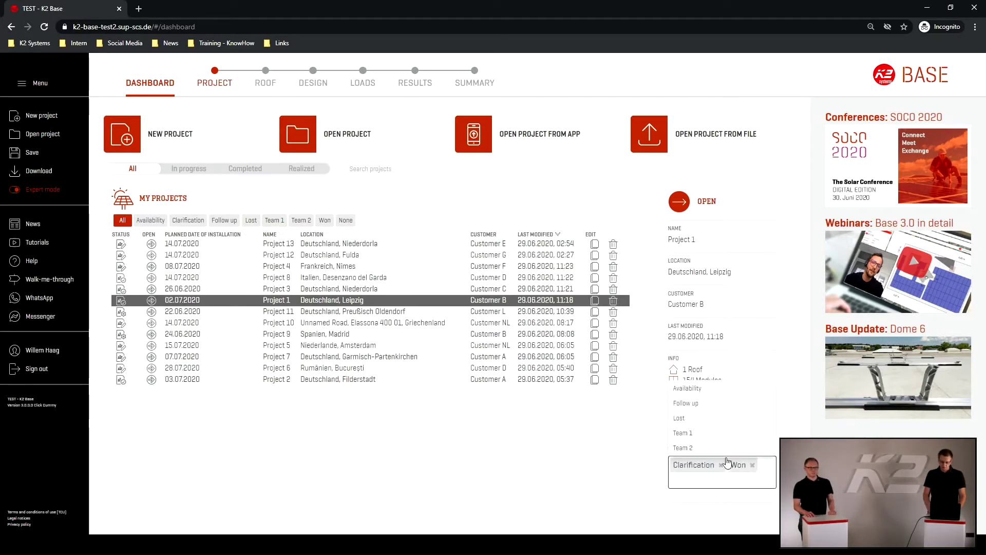
pyautogui.click(703, 434)
pyautogui.click(530, 472)
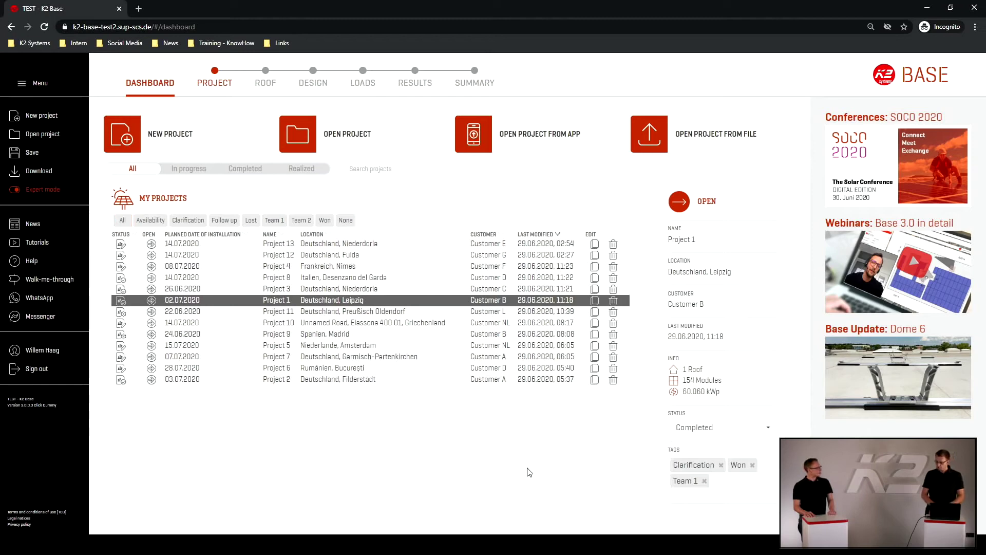
# Save the current project and start a new one
pyautogui.click(32, 159)
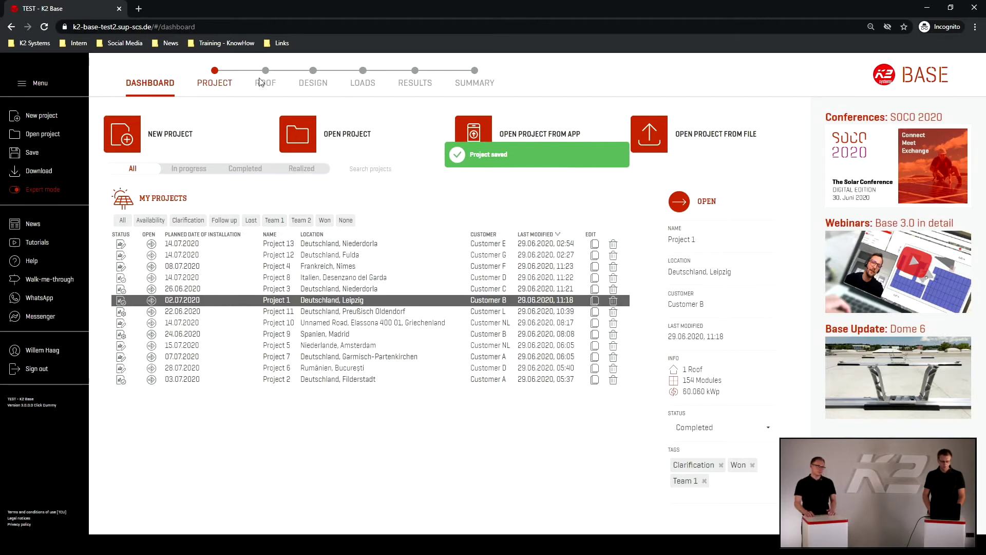
pyautogui.click(132, 142)
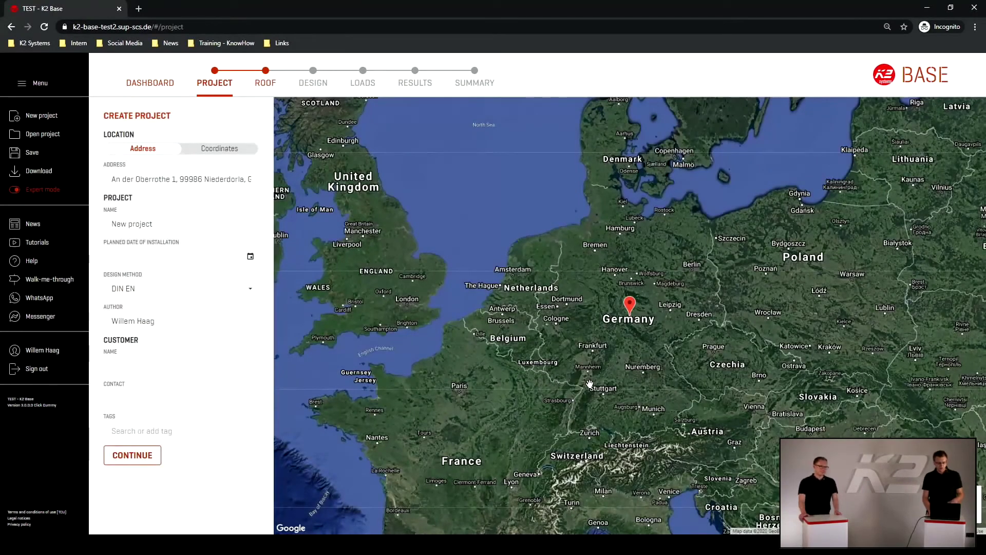
# Place the project location on the map between Mannheim and Stuttgart, and view it as coordinates and as an address
pyautogui.click(589, 384)
pyautogui.click(215, 149)
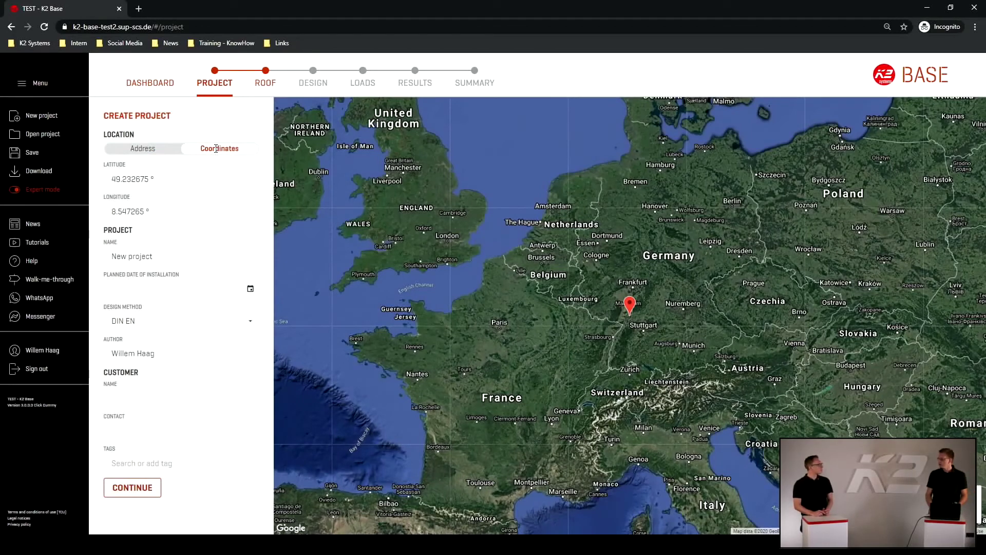
pyautogui.click(143, 148)
# Name the project Project 17 and set its planned date of installation to 7/20/2020
pyautogui.click(159, 224)
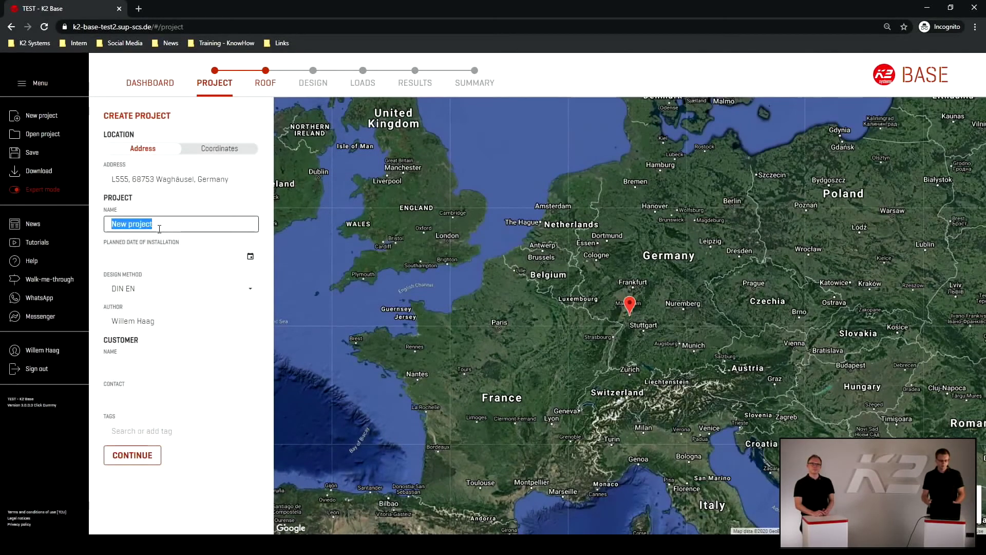
pyautogui.write('Project')
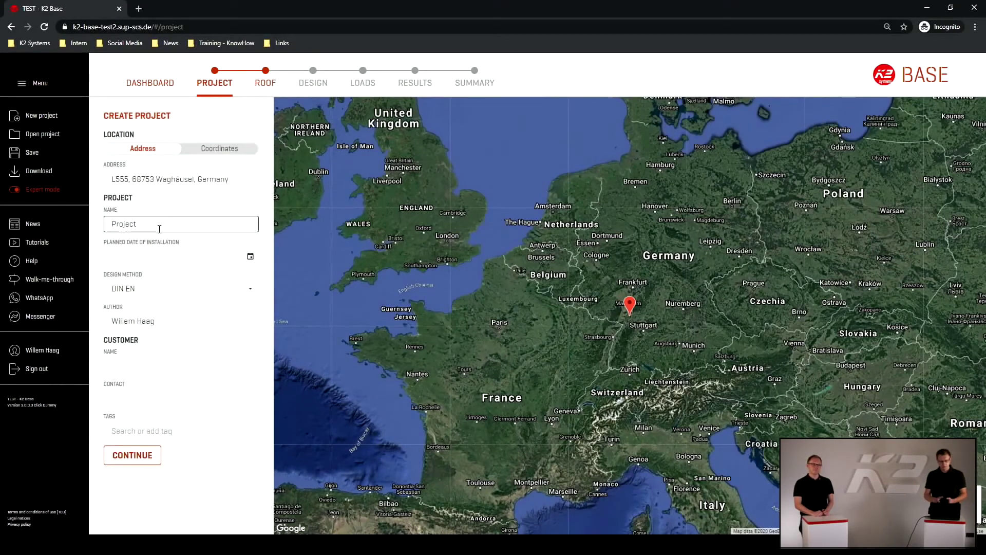
pyautogui.write(' 17')
pyautogui.press('Tab')
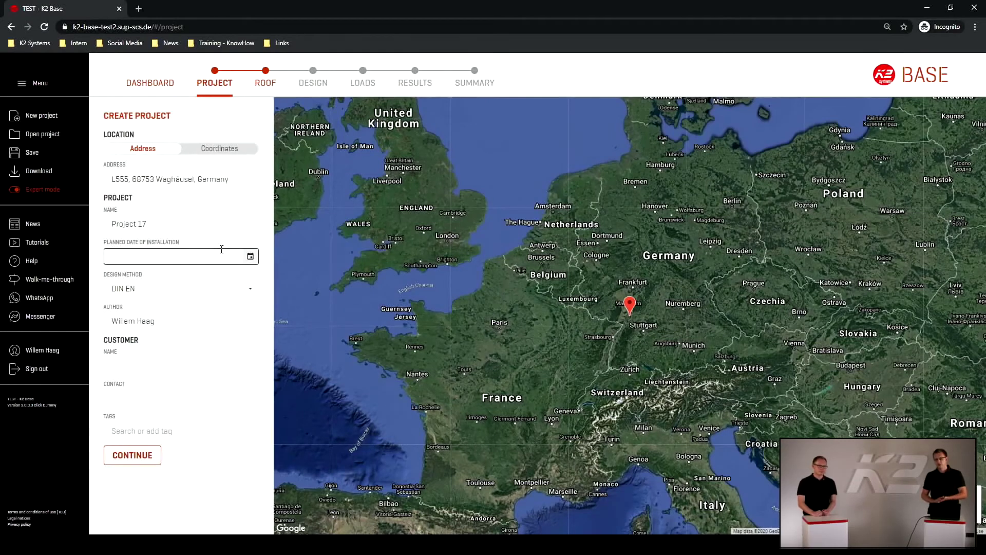
pyautogui.click(250, 256)
pyautogui.click(240, 287)
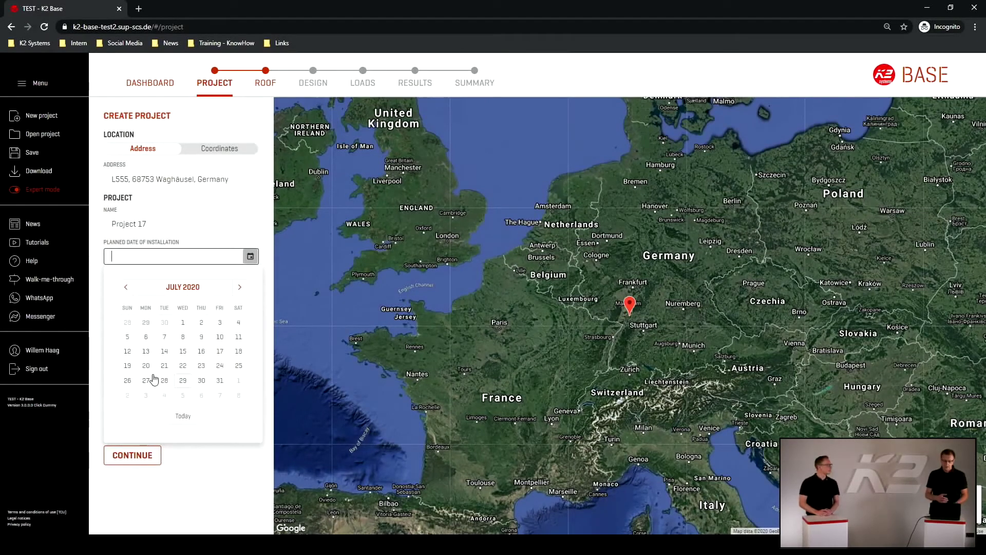
pyautogui.click(154, 367)
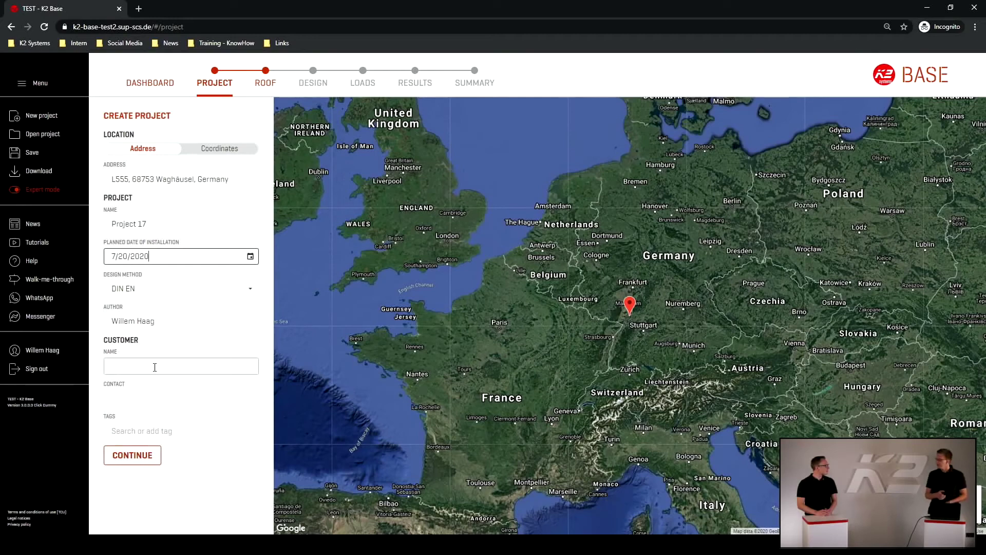
# Enter Customer C as the project's customer name
pyautogui.click(155, 367)
pyautogui.write('Customer')
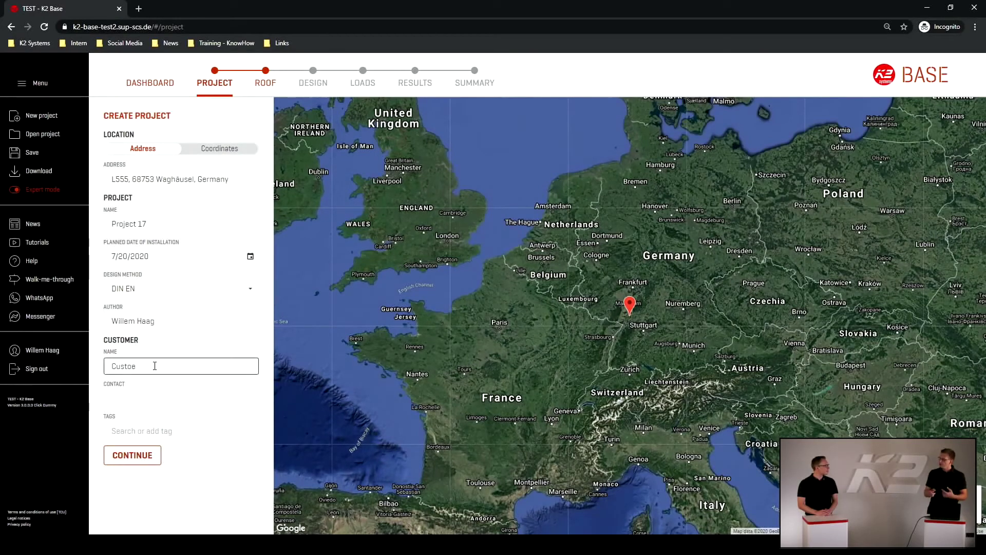
pyautogui.write(' C')
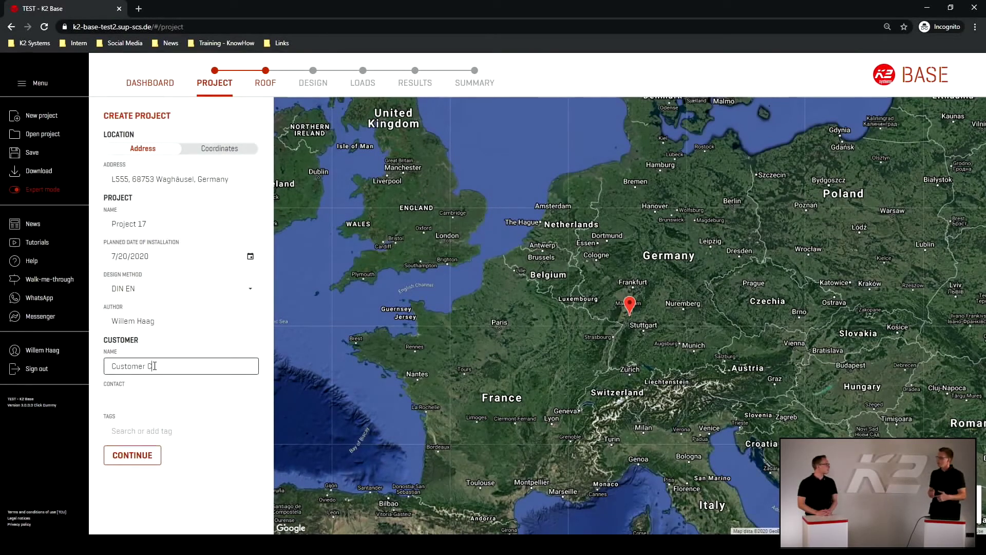
pyautogui.press('Tab')
# Add the tags Clarification and Availability to the project and continue to the roof definition
pyautogui.click(169, 440)
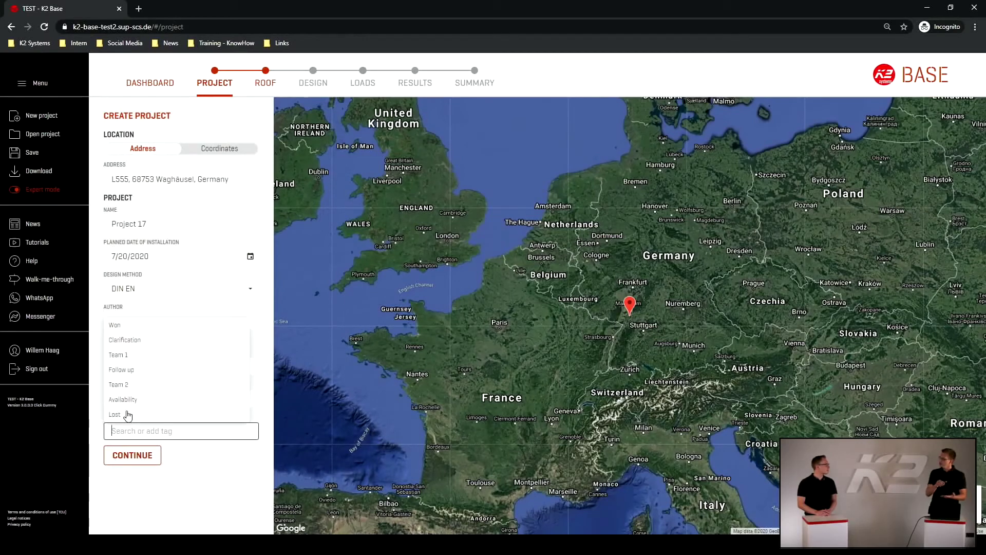
pyautogui.click(128, 341)
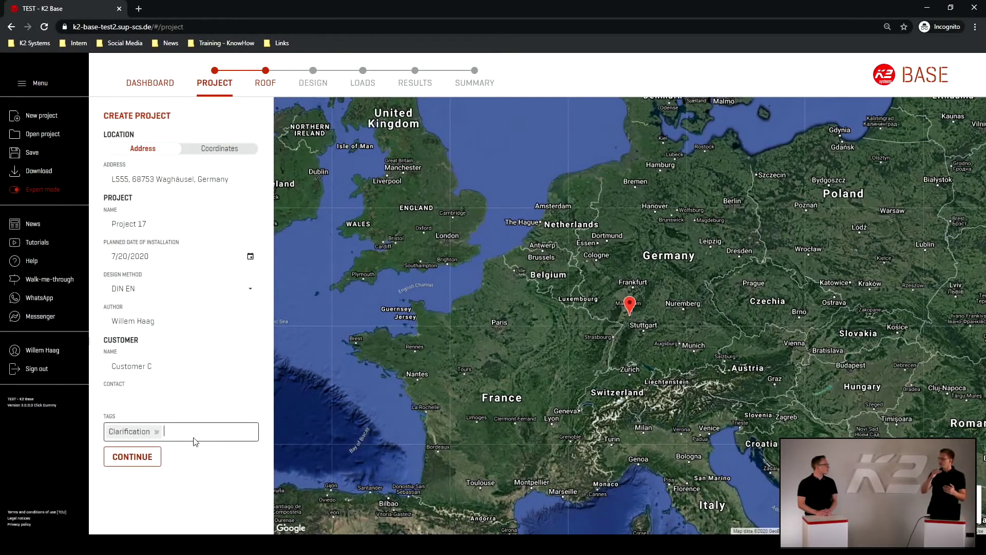
pyautogui.click(194, 436)
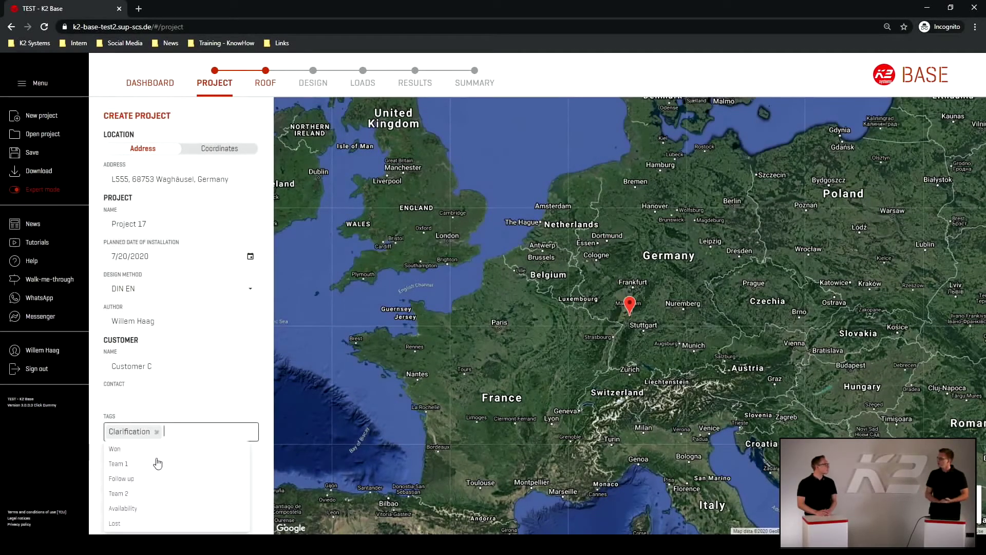
pyautogui.click(151, 508)
pyautogui.click(149, 463)
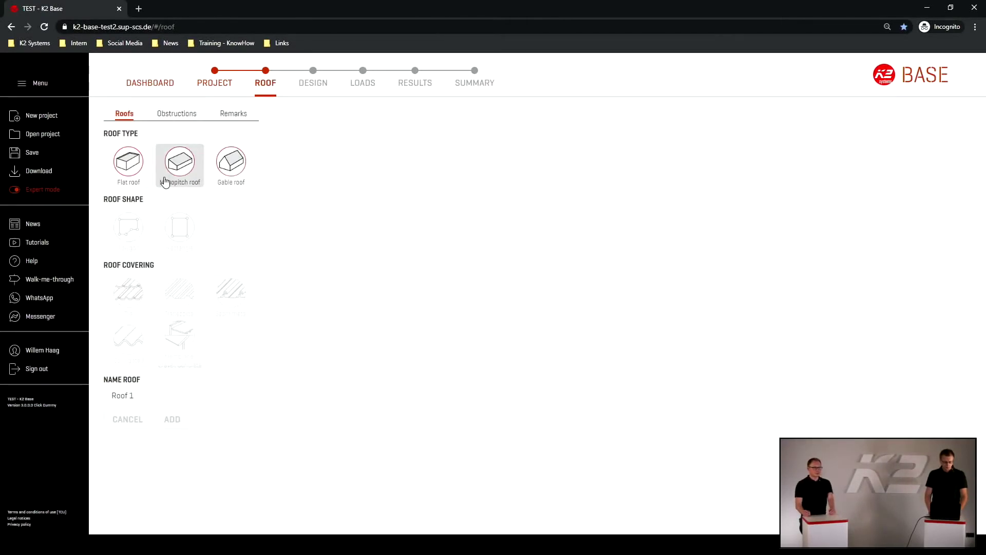
# Add a rectangular gable roof with tile covering, named "Roof 1 - Test"
pyautogui.click(231, 167)
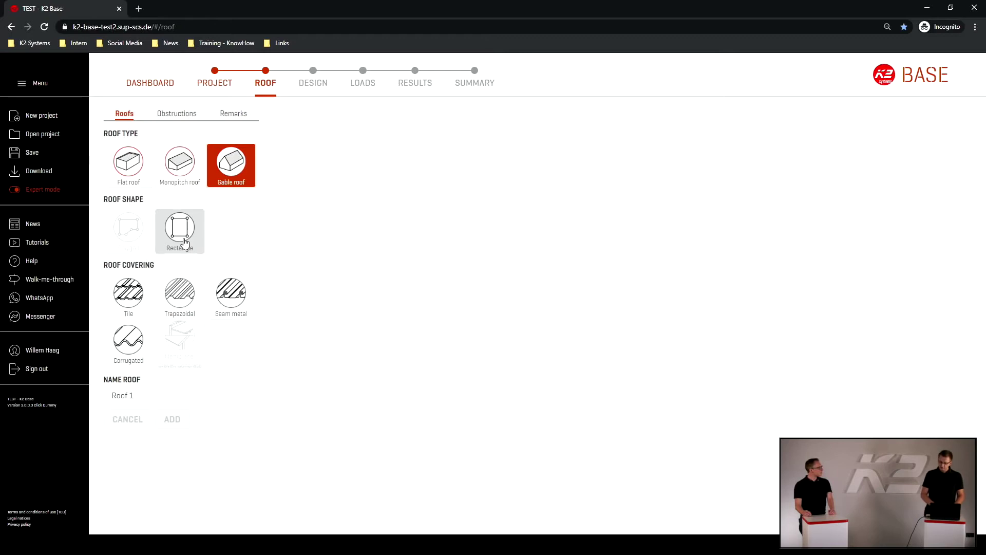
pyautogui.click(186, 242)
pyautogui.click(137, 304)
pyautogui.click(170, 396)
pyautogui.click(176, 396)
pyautogui.write('- Test')
pyautogui.click(187, 418)
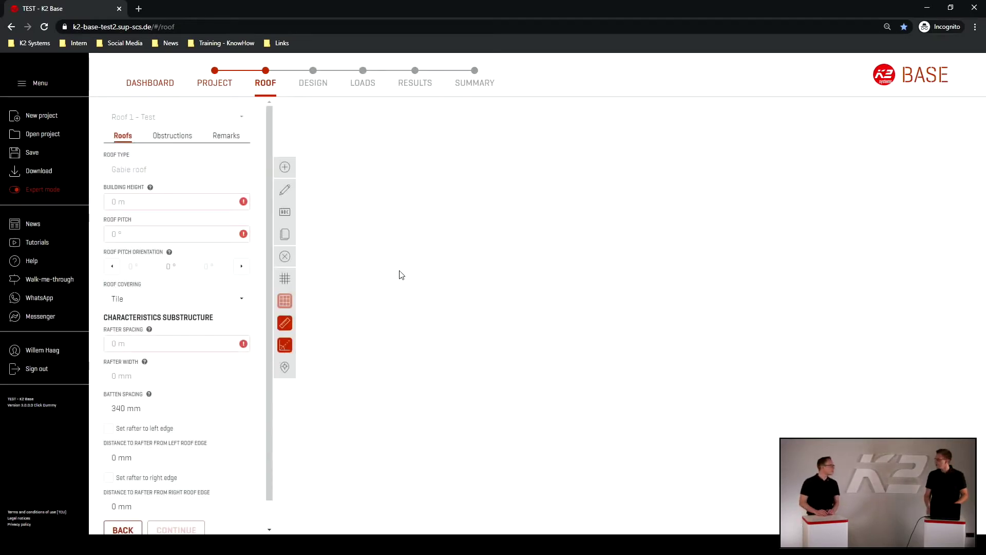
# Draw the rectangular roof outline about 4.3 m wide and 9.3 m long
pyautogui.click(403, 188)
pyautogui.click(403, 279)
pyautogui.click(599, 286)
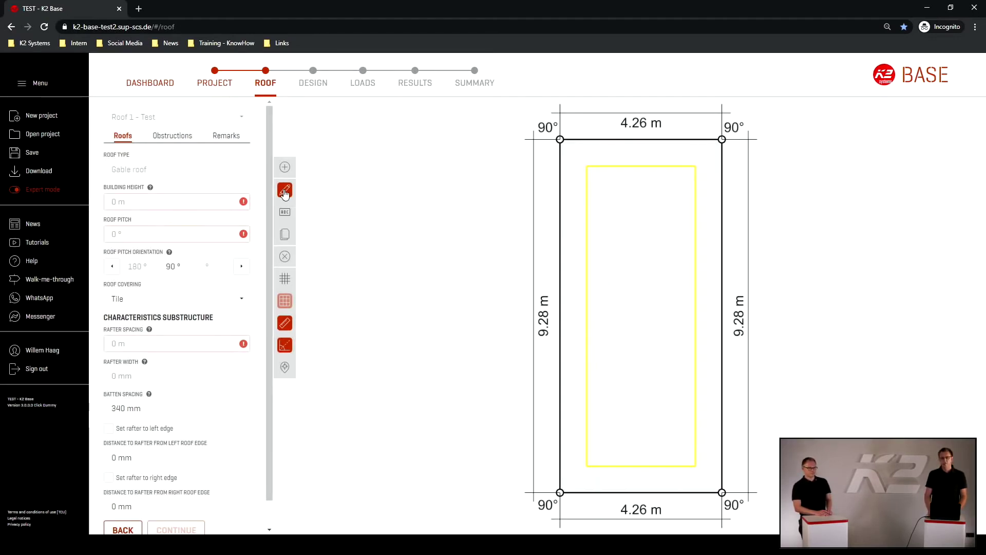
# Set the building height to 7 m and the roof pitch to 27°, and rotate the pitch orientation so the roof slopes toward a long edge
pyautogui.click(189, 209)
pyautogui.write('7')
pyautogui.press('Tab')
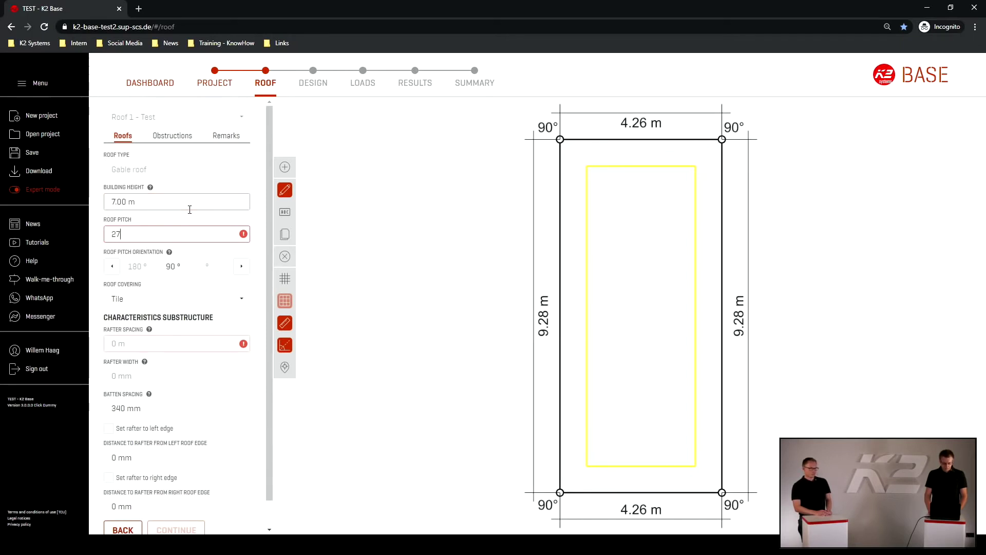
pyautogui.write('27')
pyautogui.press('Tab')
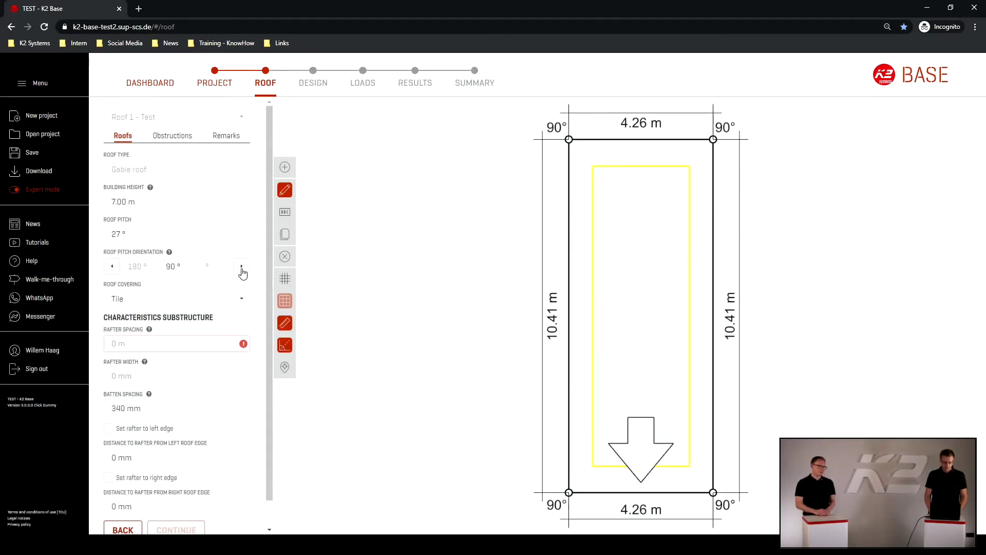
pyautogui.click(242, 266)
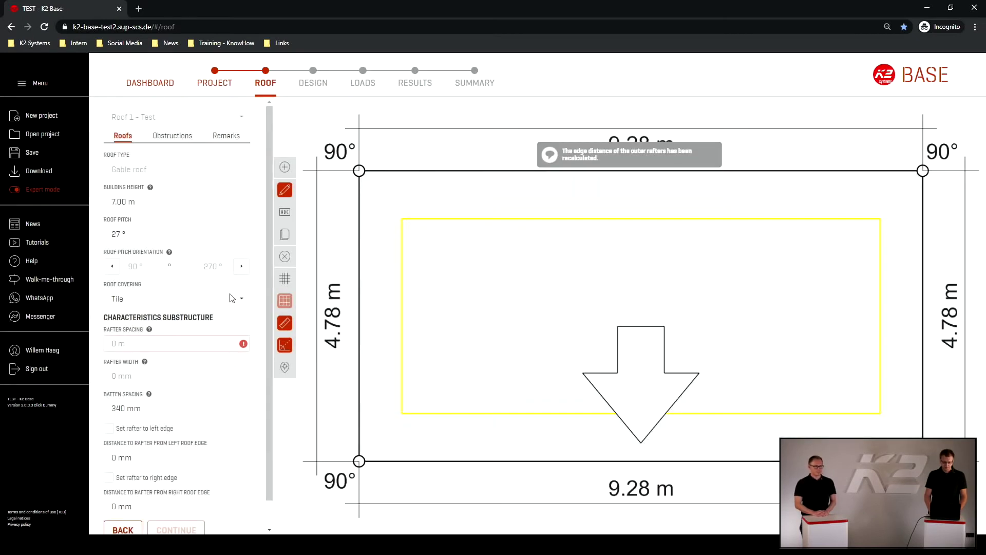
# Check the roof covering options, keep Tile, and set the rafter spacing to 0.70 m
pyautogui.click(243, 300)
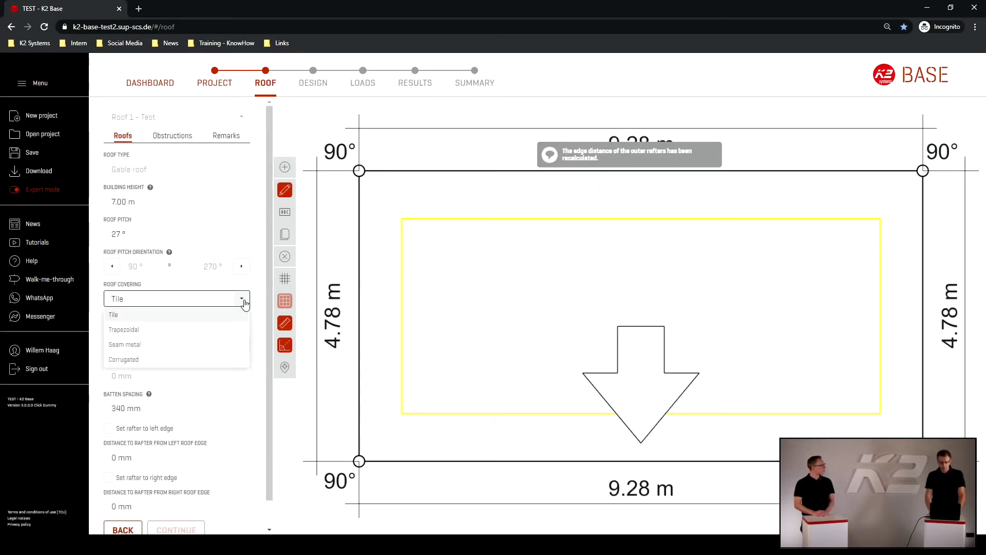
pyautogui.click(243, 300)
pyautogui.click(190, 347)
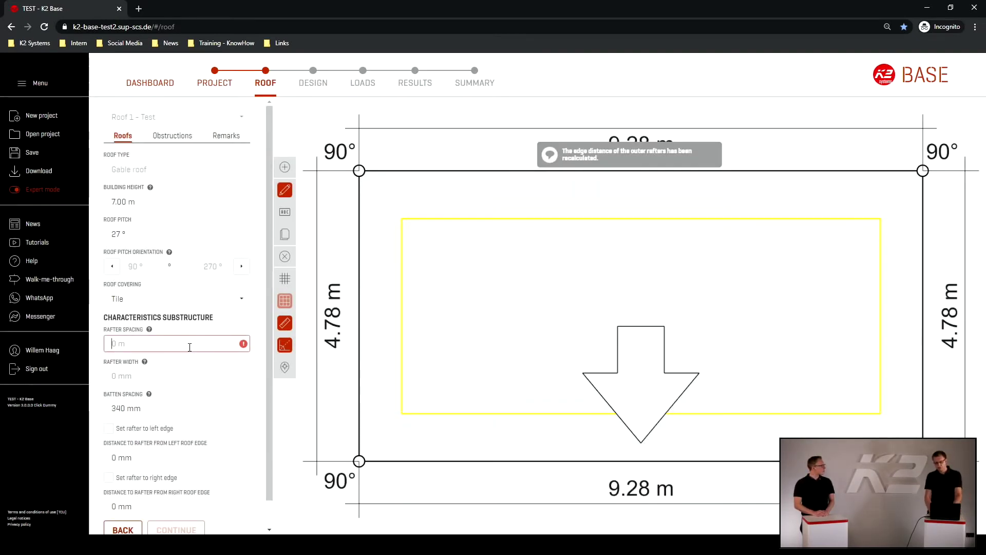
pyautogui.write('7')
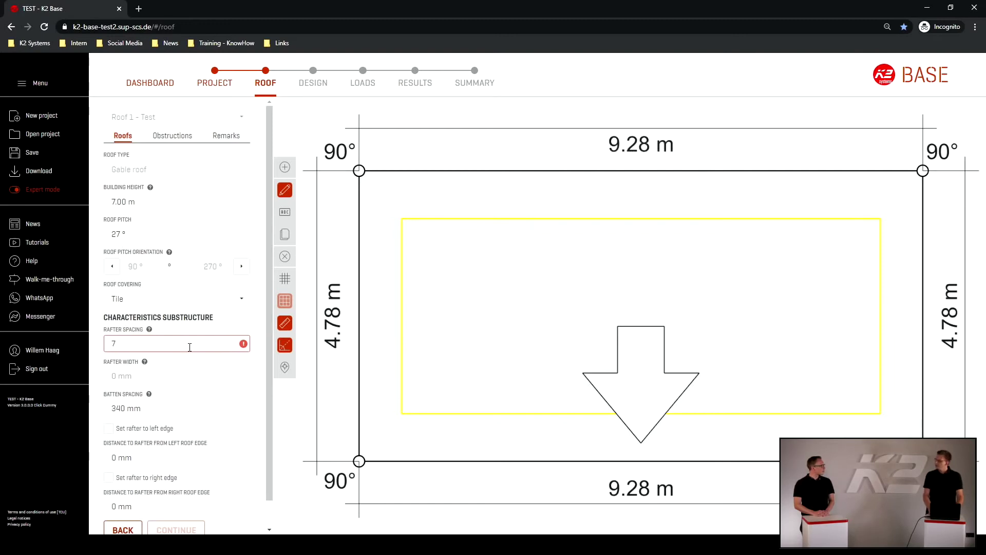
pyautogui.write('0')
pyautogui.press('Tab')
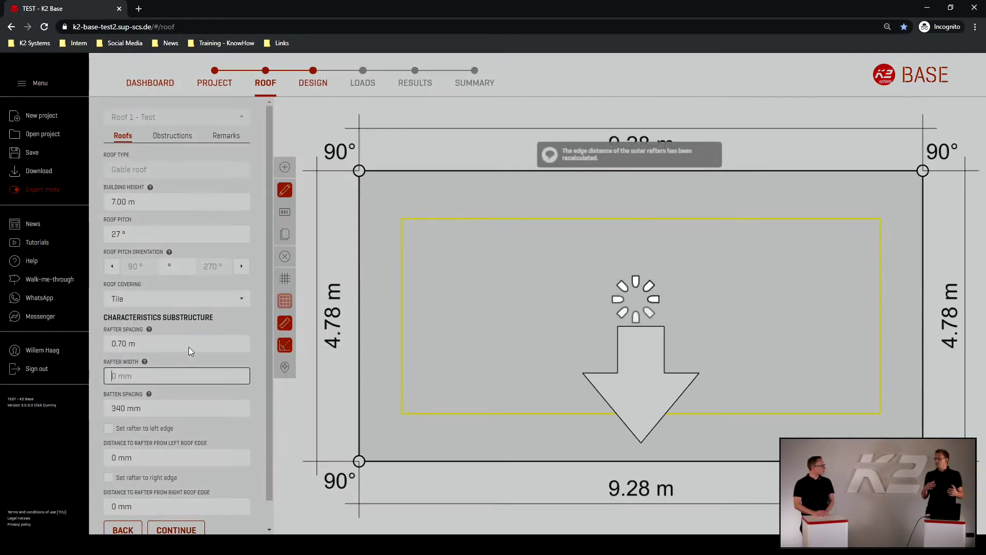
pyautogui.press('Tab')
pyautogui.scroll(-1, 199, 345)
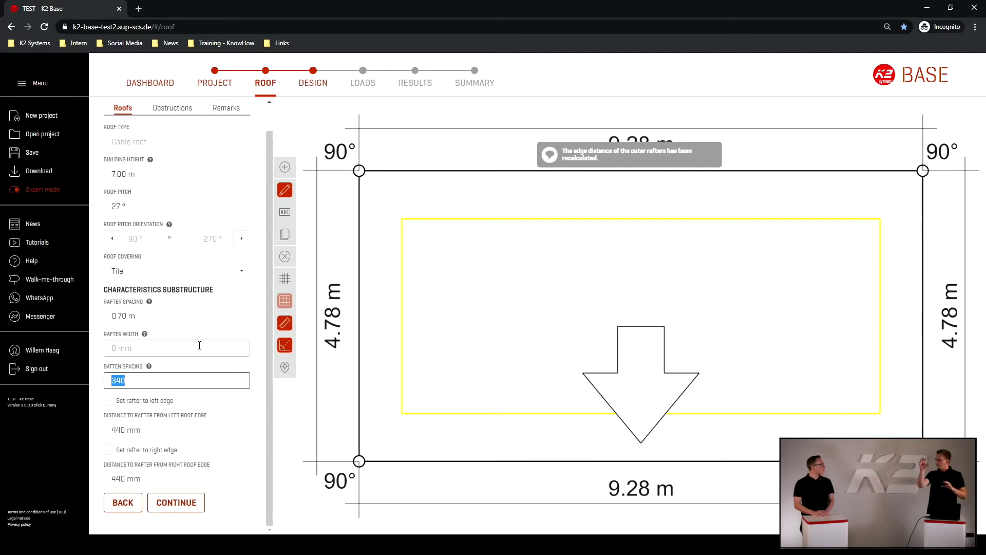
# Add a rectangular obstruction about 0.42 m by 0.48 m near the roof's upper-left corner and enter the roof remark "Window"
pyautogui.click(193, 111)
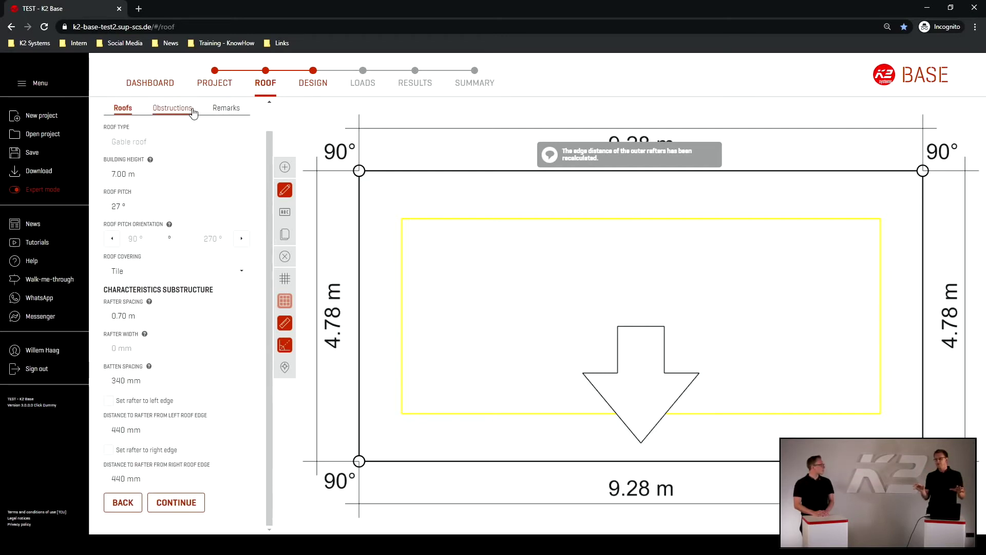
pyautogui.click(186, 190)
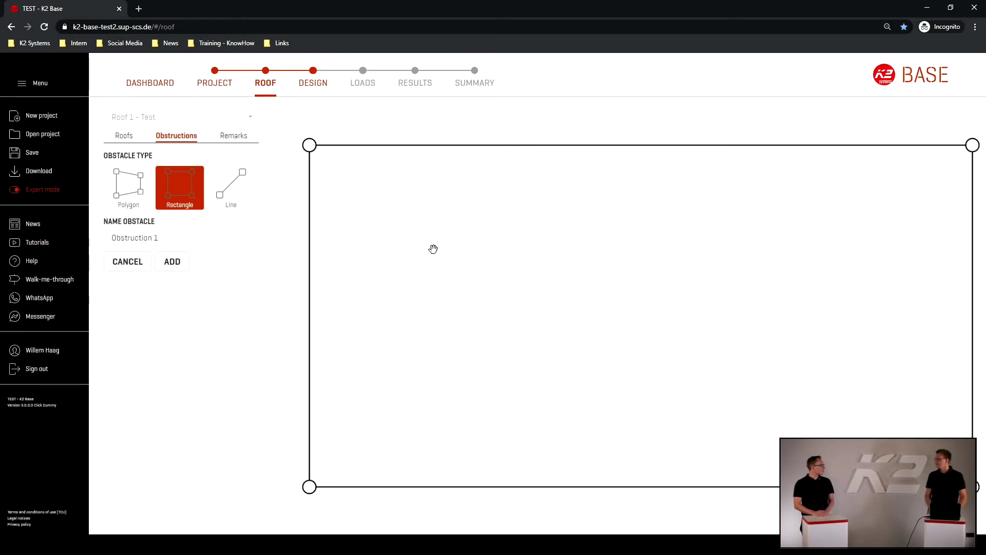
pyautogui.click(161, 271)
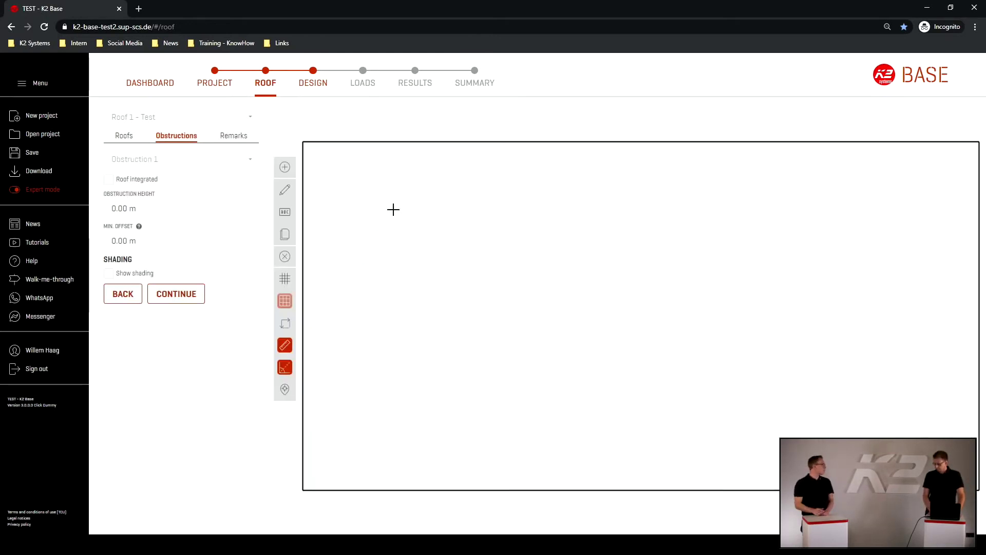
pyautogui.click(424, 245)
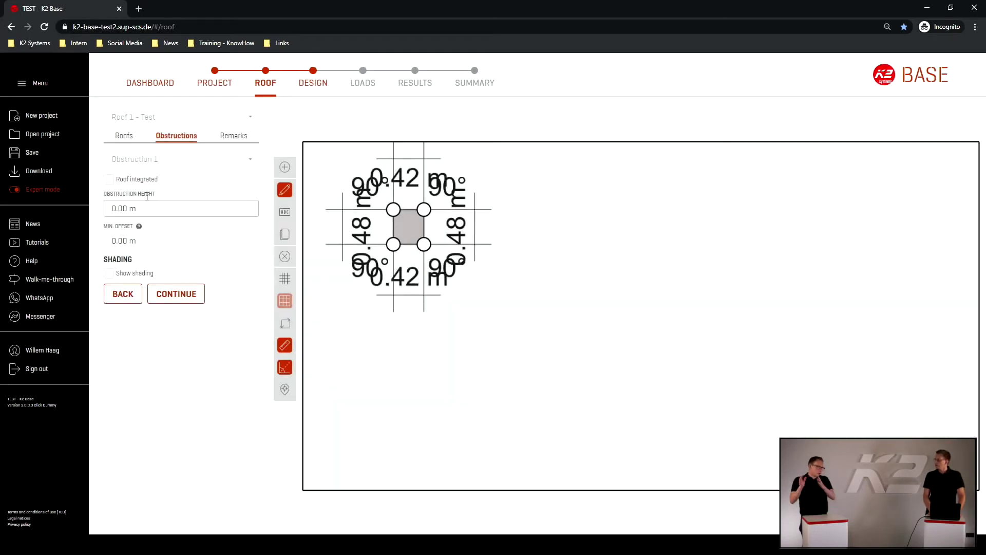
pyautogui.click(242, 140)
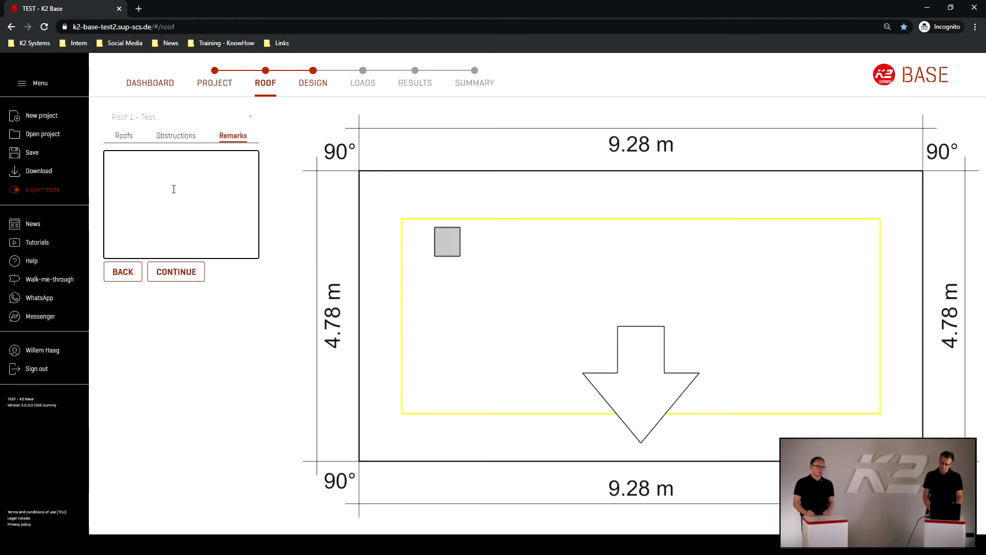
pyautogui.write('Window')
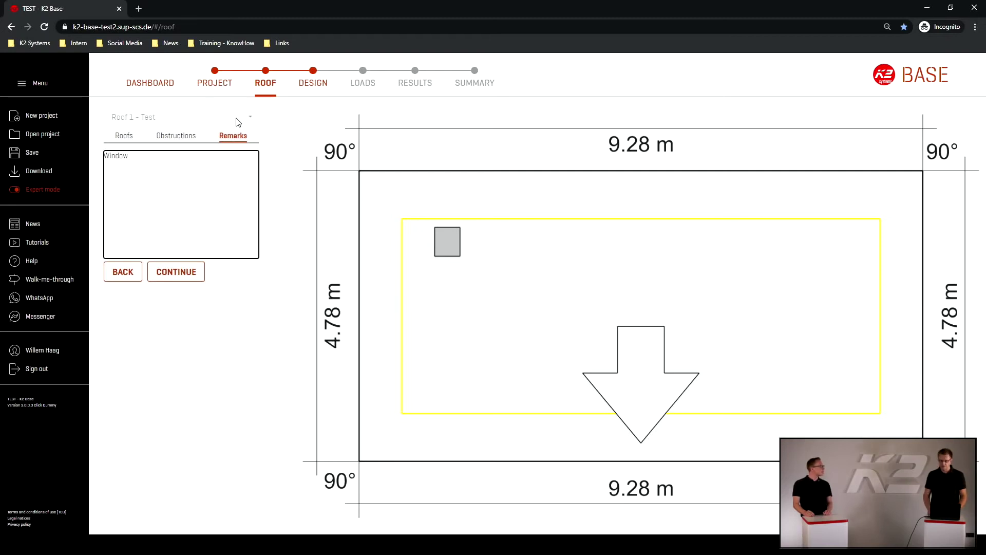
# Rename the roof to "Roof 1" and display its rafters in the roof drawing
pyautogui.click(126, 137)
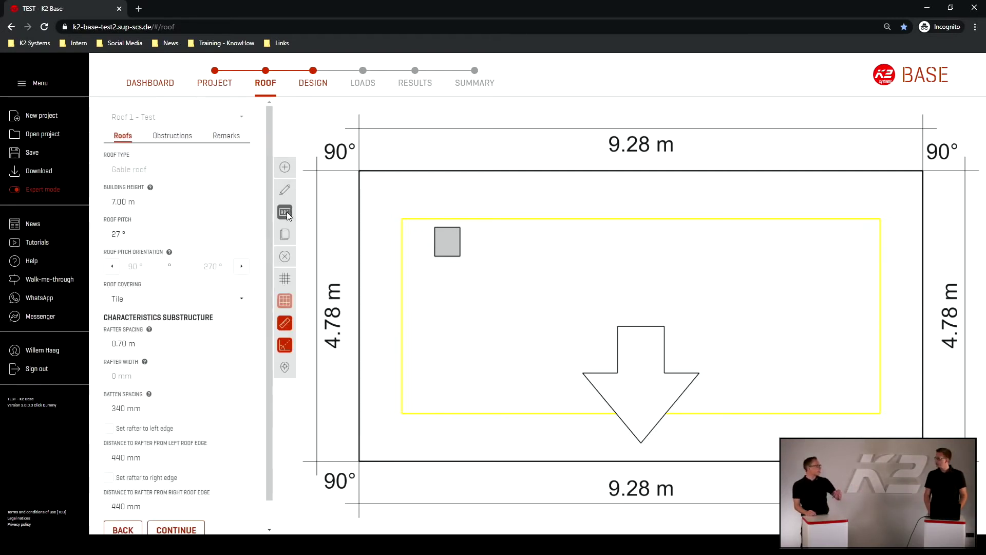
pyautogui.click(285, 212)
pyautogui.doubleClick(162, 114)
pyautogui.press('BackSpace')
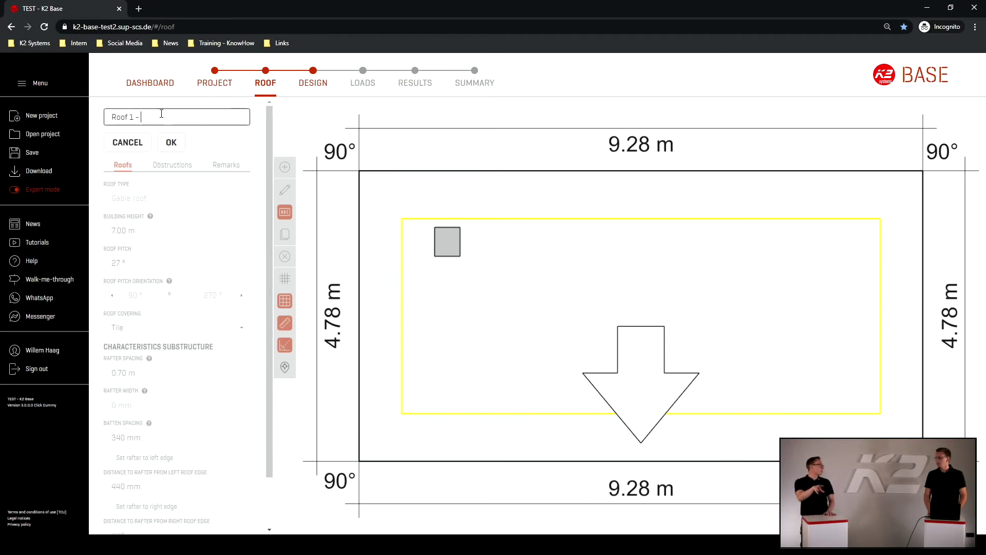
pyautogui.click(171, 143)
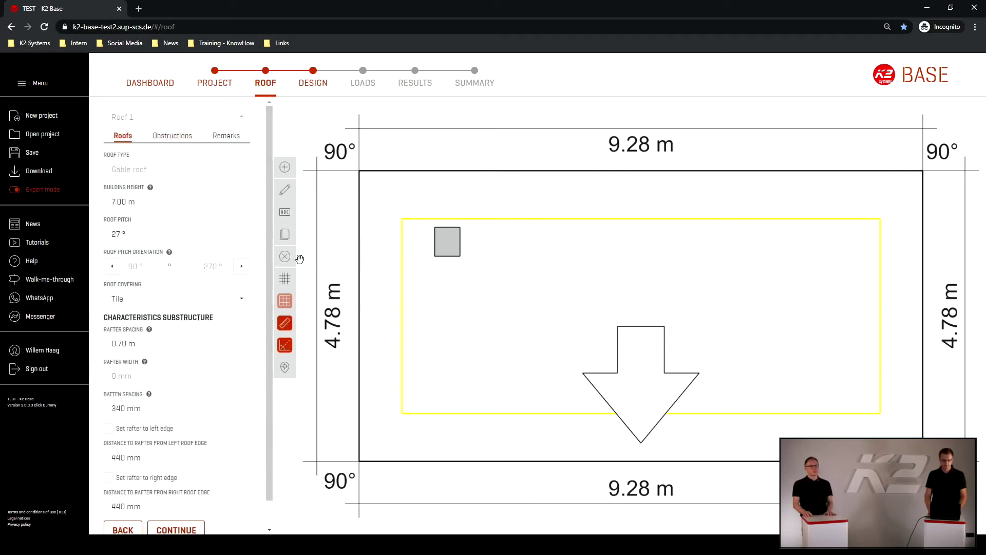
pyautogui.click(286, 279)
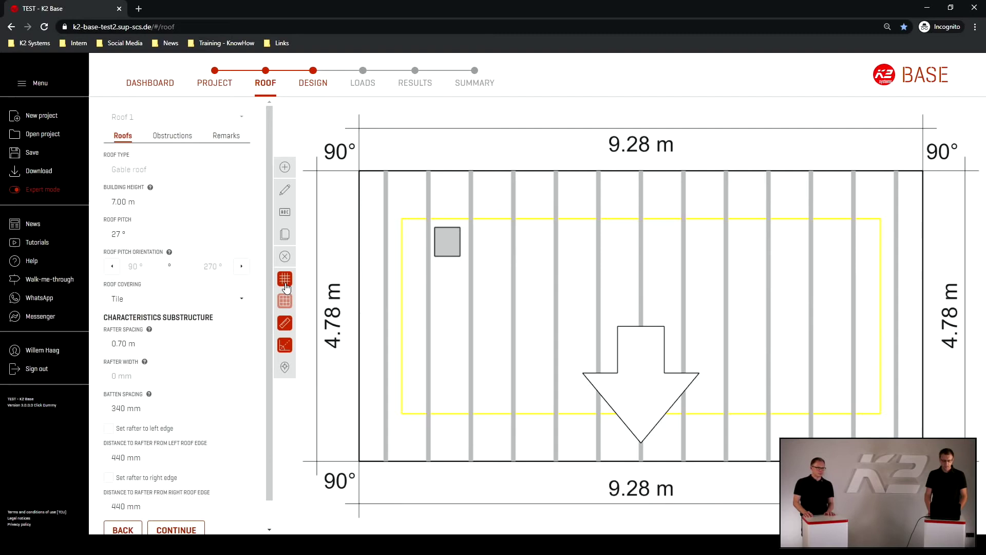
# Toggle the roof drawing's dimensions and angles off and back on, and open the left roof edge's length for editing
pyautogui.click(289, 329)
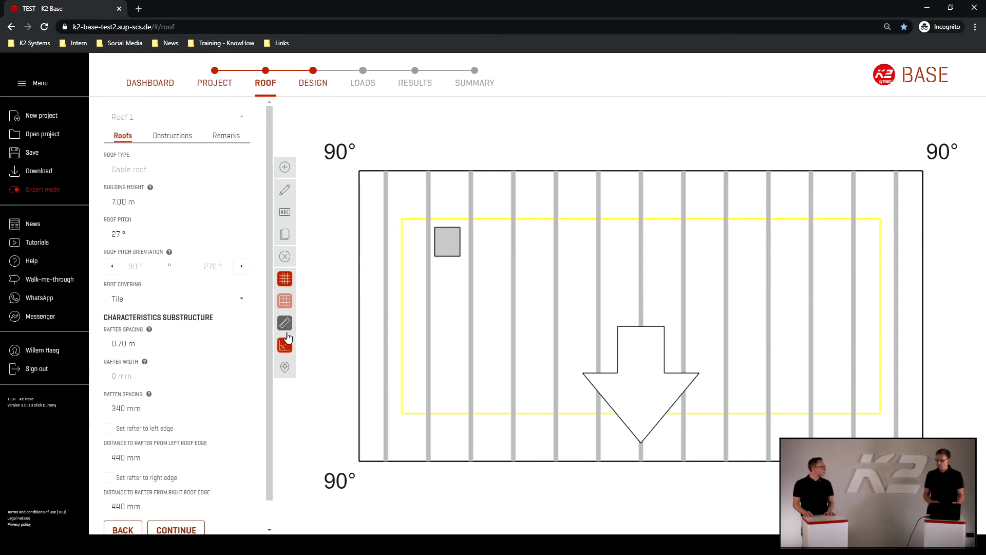
pyautogui.click(288, 331)
pyautogui.click(287, 346)
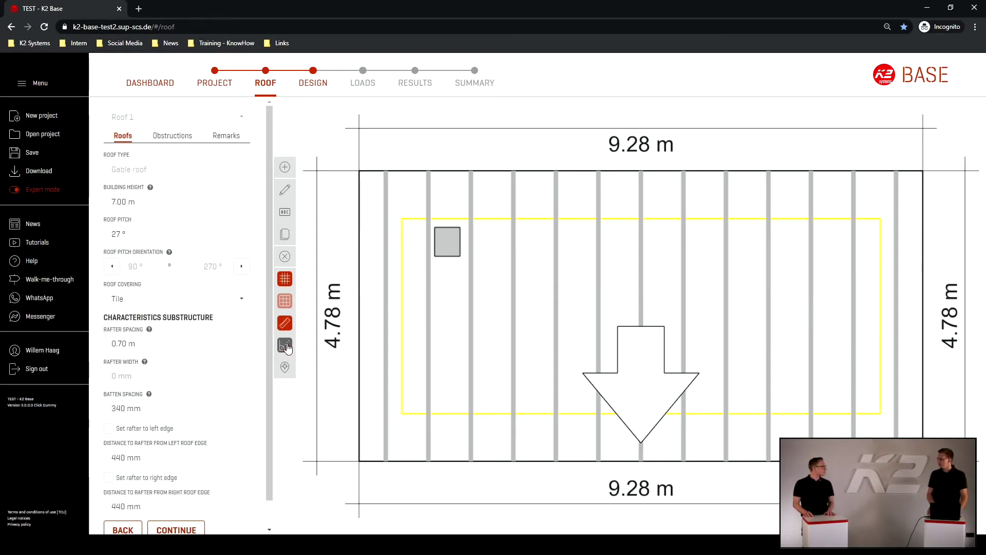
pyautogui.click(287, 348)
pyautogui.click(340, 343)
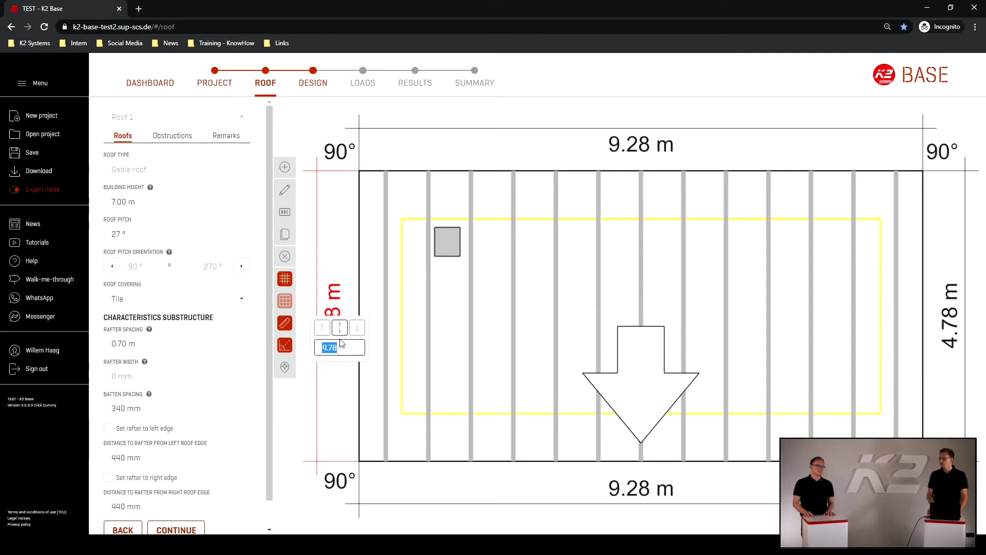
pyautogui.press('Return')
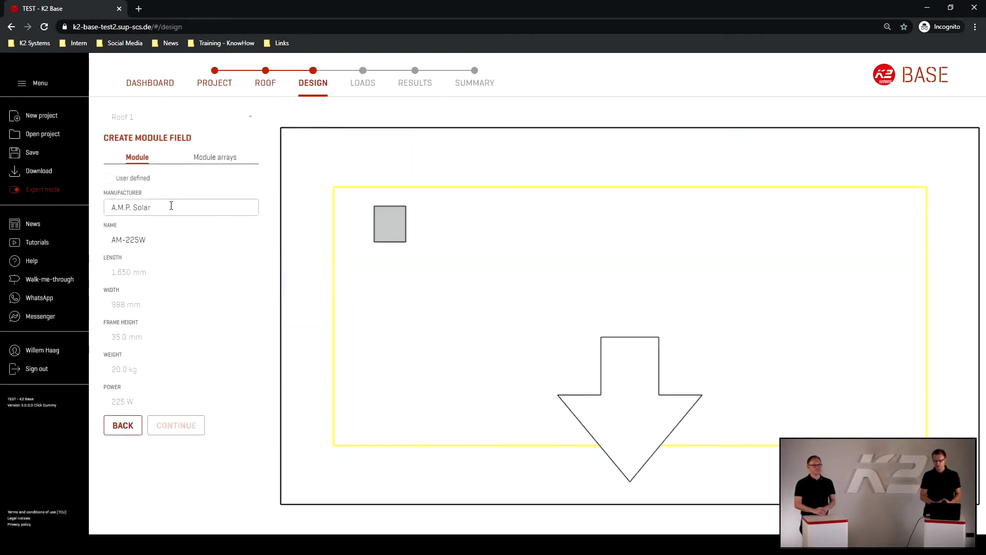
# Select the manufacturer Trina Solar Energy and its 330 W module TSM-330DE06H (II) (THE HONEY framed)
pyautogui.click(171, 205)
pyautogui.write('tr')
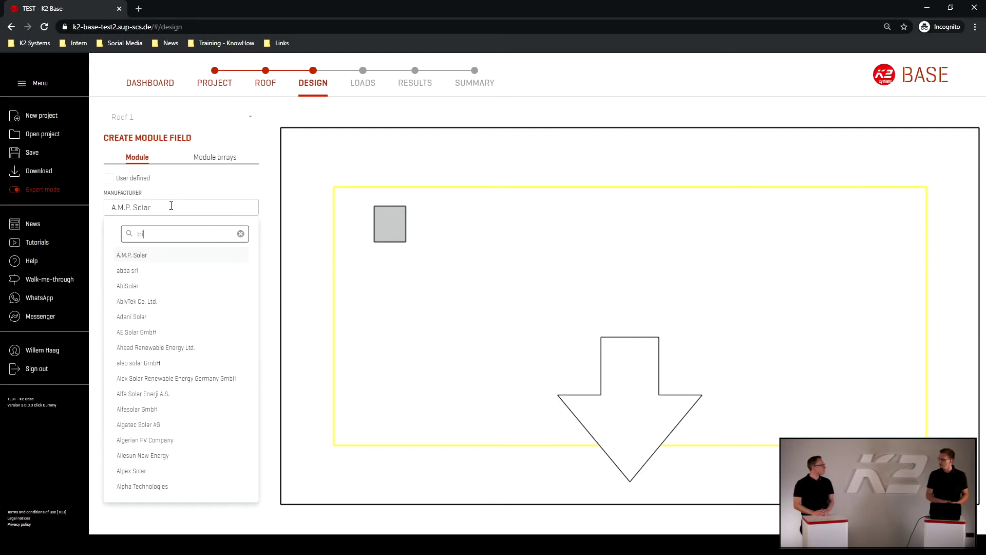
pyautogui.write('ina')
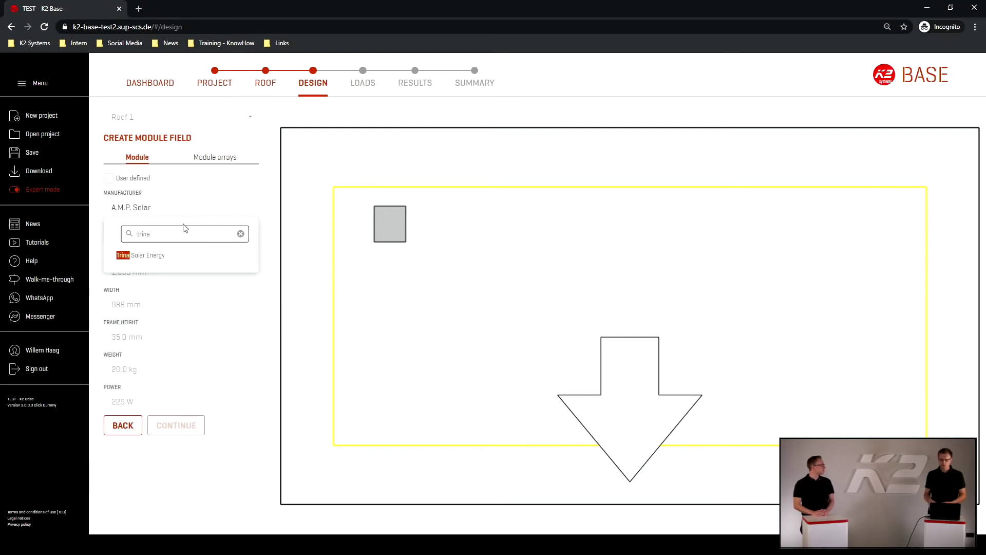
pyautogui.click(156, 257)
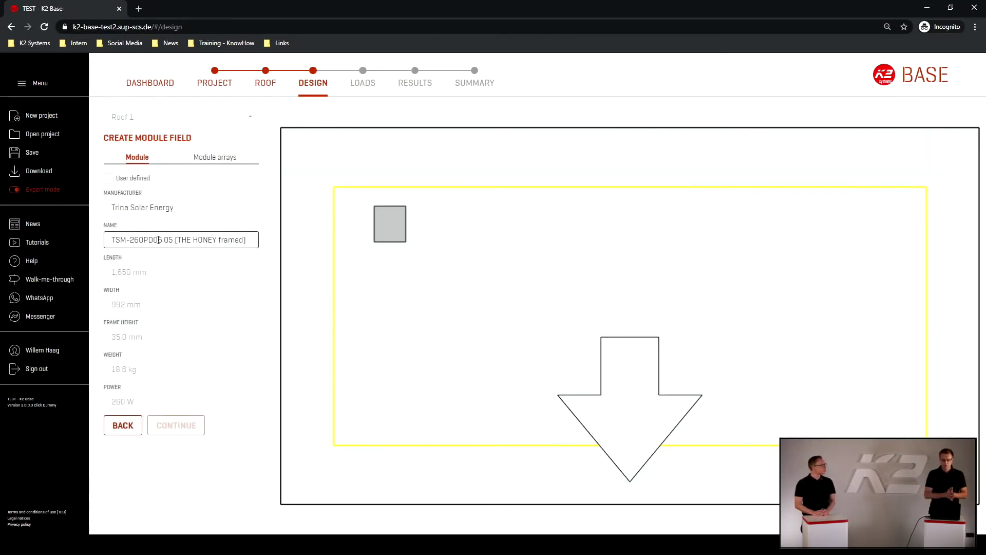
pyautogui.click(158, 240)
pyautogui.write('330')
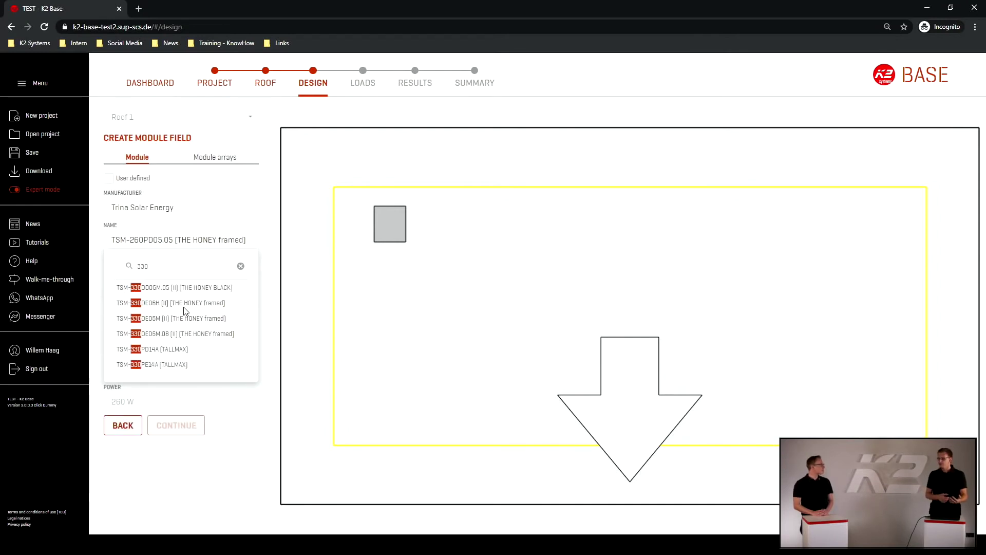
pyautogui.click(186, 303)
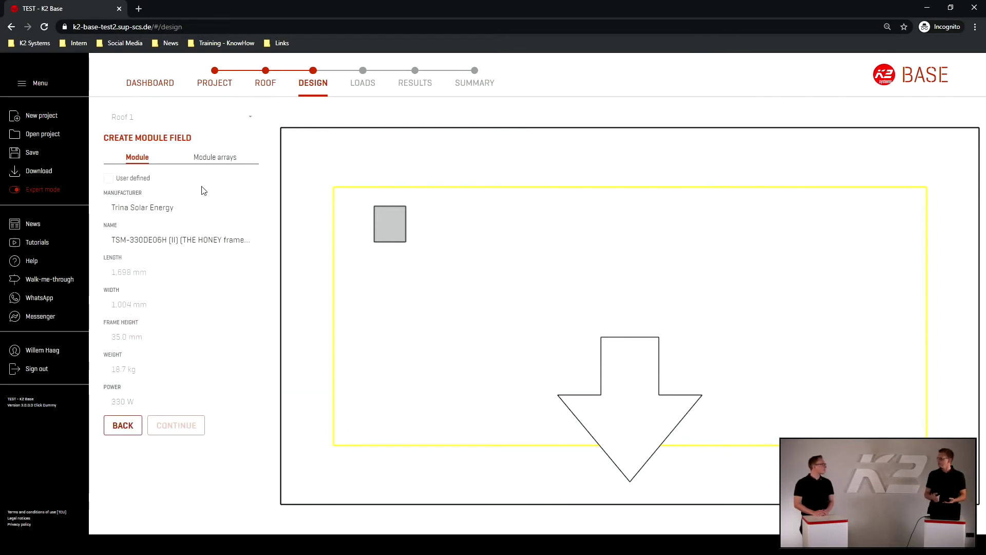
# Configure a module array with the SingleRail system, Module field layout, Parallel installation and Portrait orientation, and start adding it to the roof
pyautogui.click(217, 160)
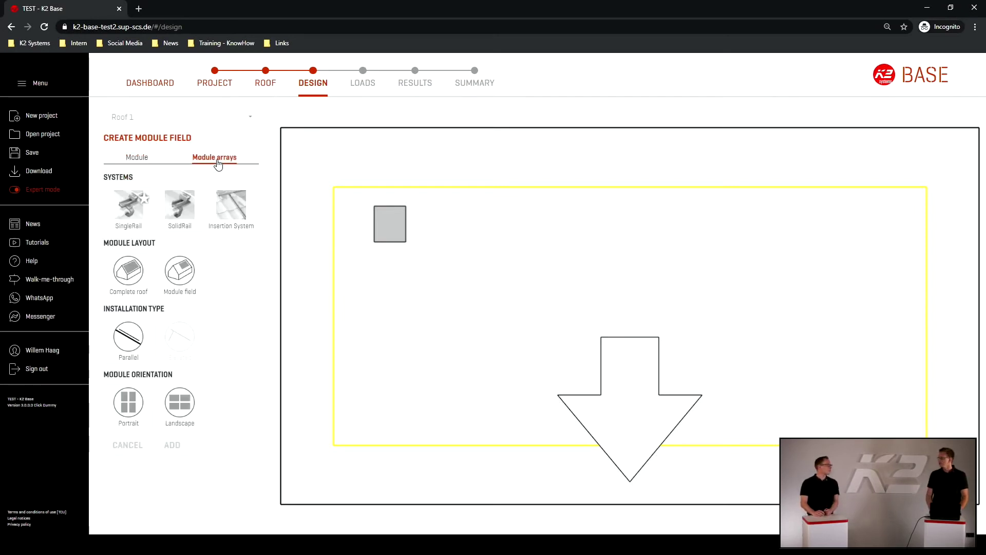
pyautogui.click(131, 217)
pyautogui.click(138, 282)
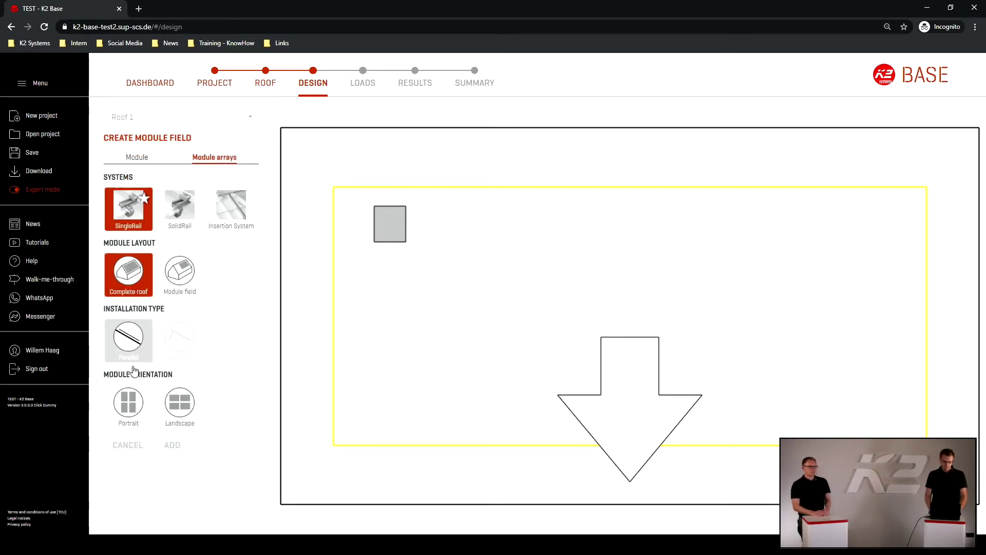
pyautogui.click(173, 285)
pyautogui.click(129, 406)
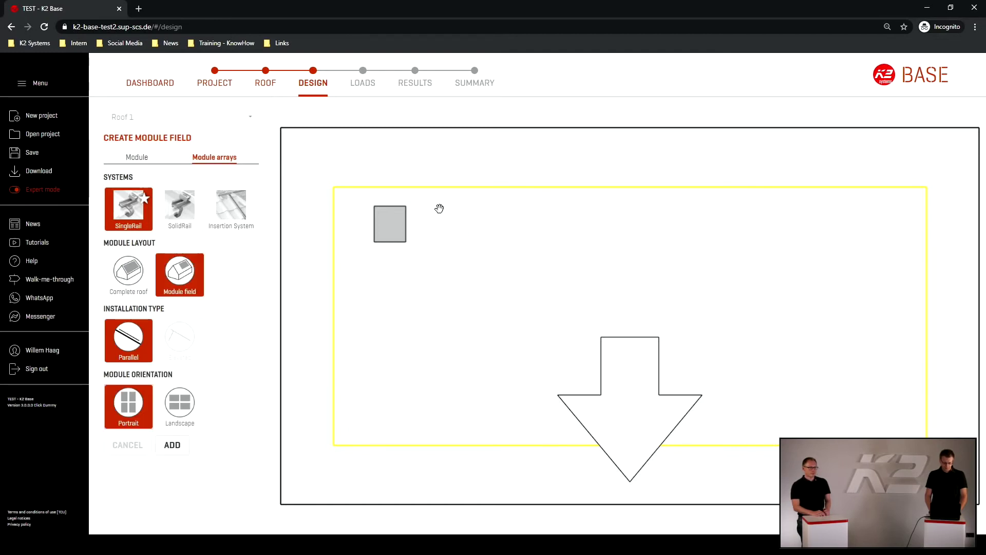
pyautogui.click(172, 445)
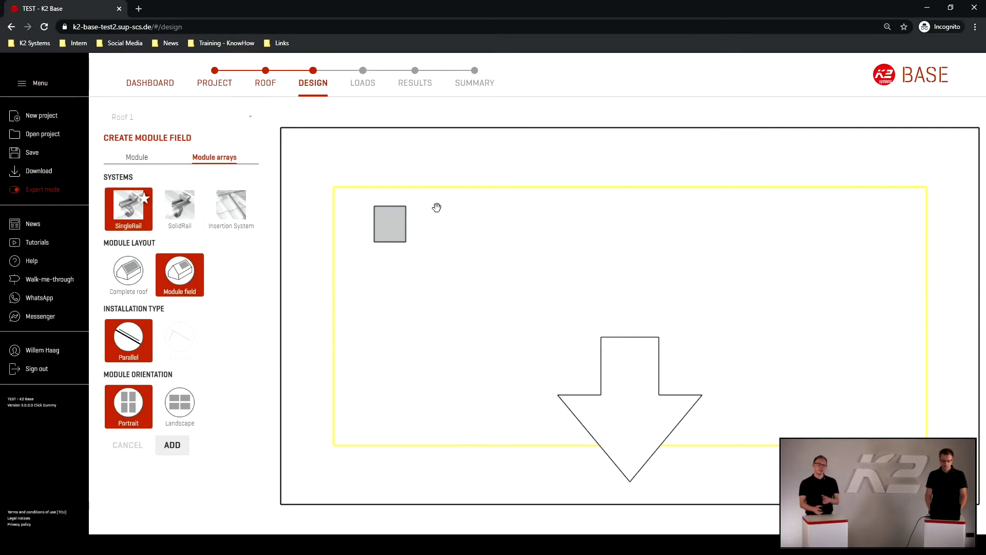
# Draw a rectangular module field of 5 by 2 modules beside the obstruction and fit its outline to the modules
pyautogui.moveTo(590, 209); pyautogui.dragTo(859, 231)
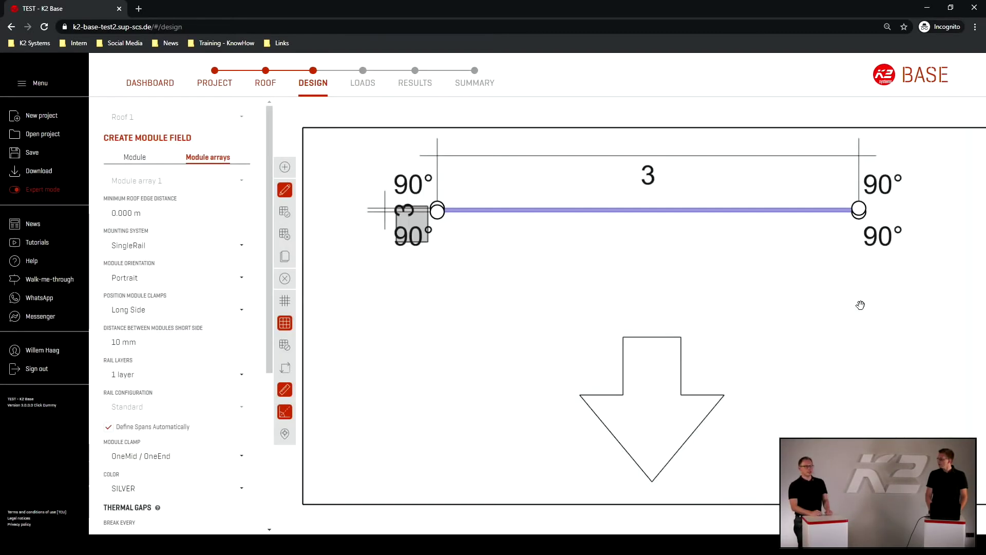
pyautogui.moveTo(860, 214); pyautogui.dragTo(874, 466)
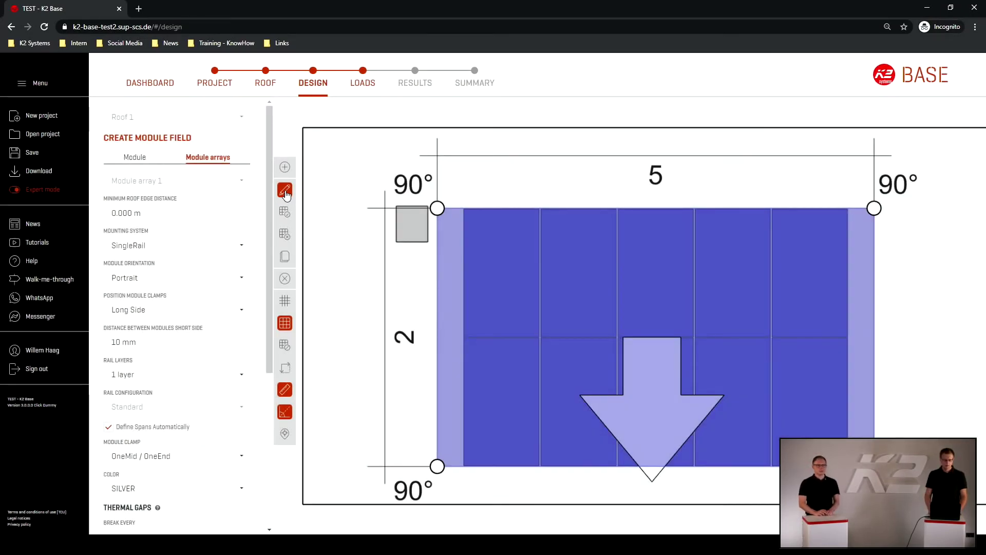
pyautogui.click(286, 216)
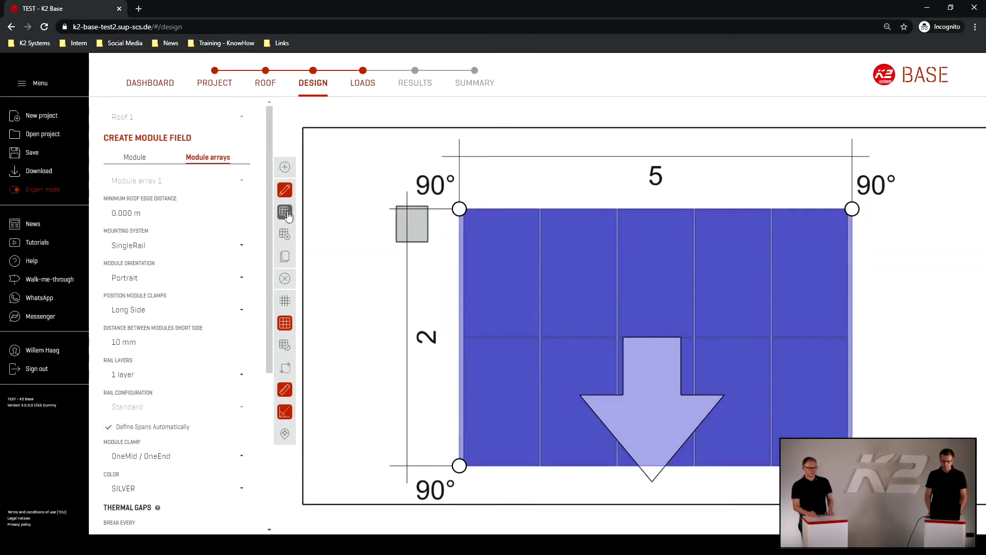
pyautogui.click(288, 216)
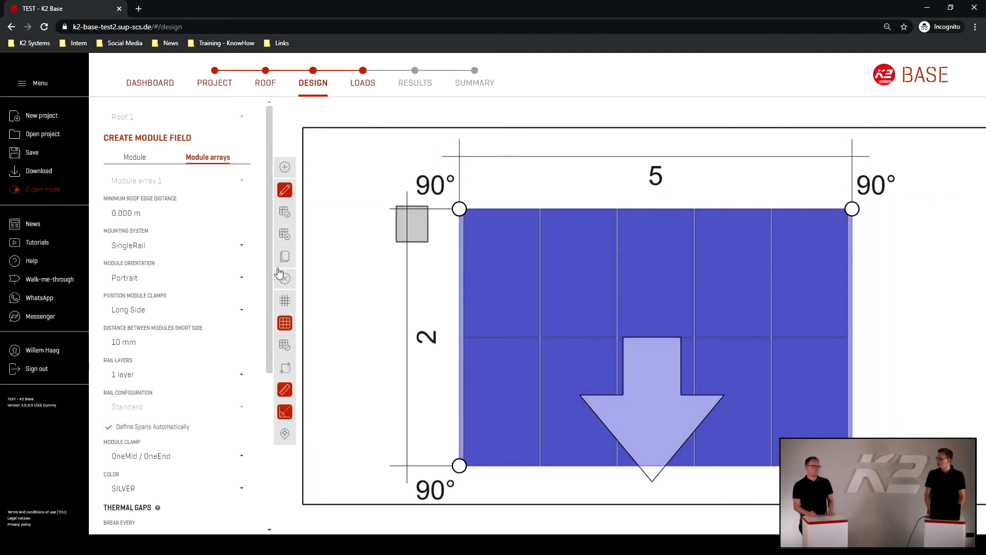
# Display the rafters in the module layout, and toggle the dimensions and angles off and back on
pyautogui.click(291, 303)
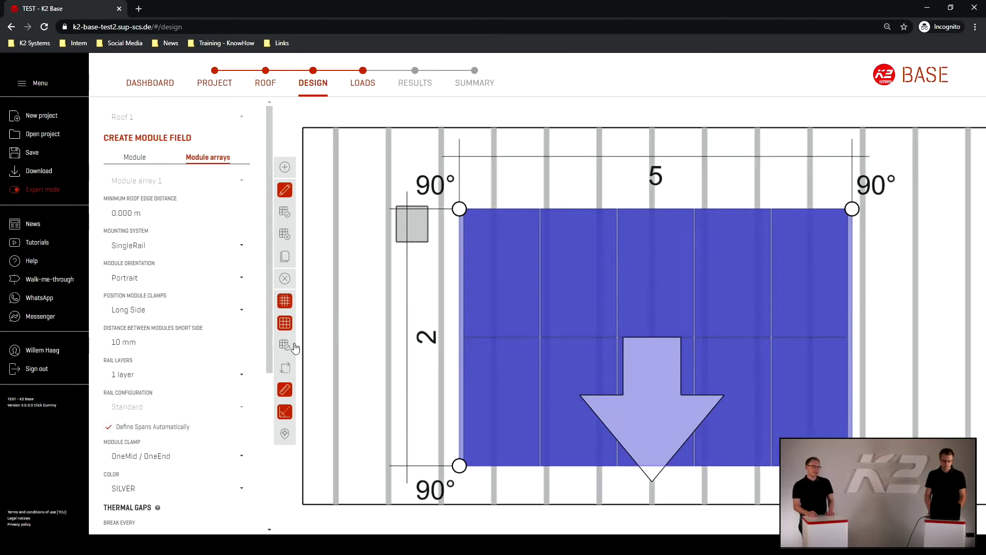
pyautogui.click(289, 398)
pyautogui.click(289, 398)
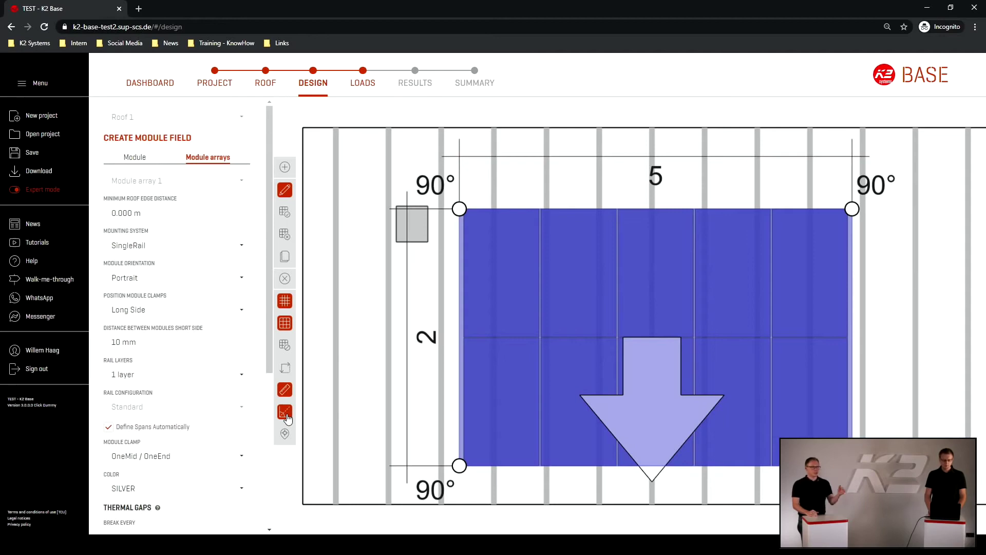
pyautogui.click(286, 417)
pyautogui.click(286, 417)
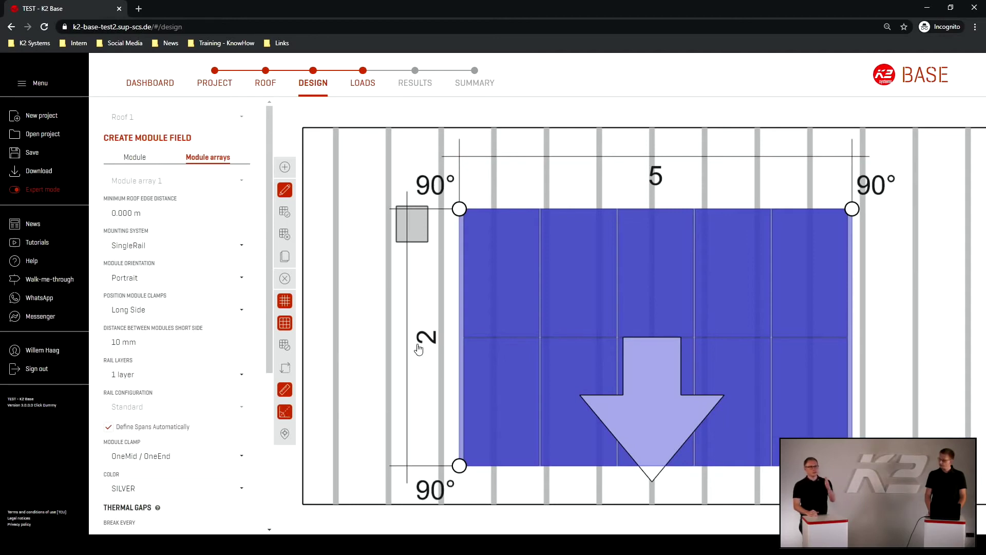
# Check the editable row count of the module field, try 4 modules per row, and restore 5 modules per row
pyautogui.click(423, 340)
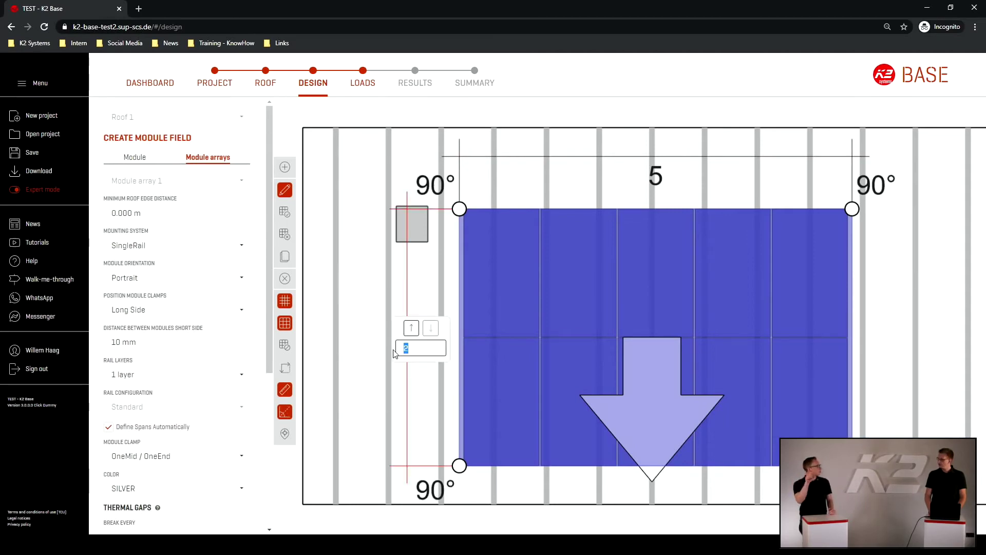
pyautogui.click(371, 340)
pyautogui.click(662, 184)
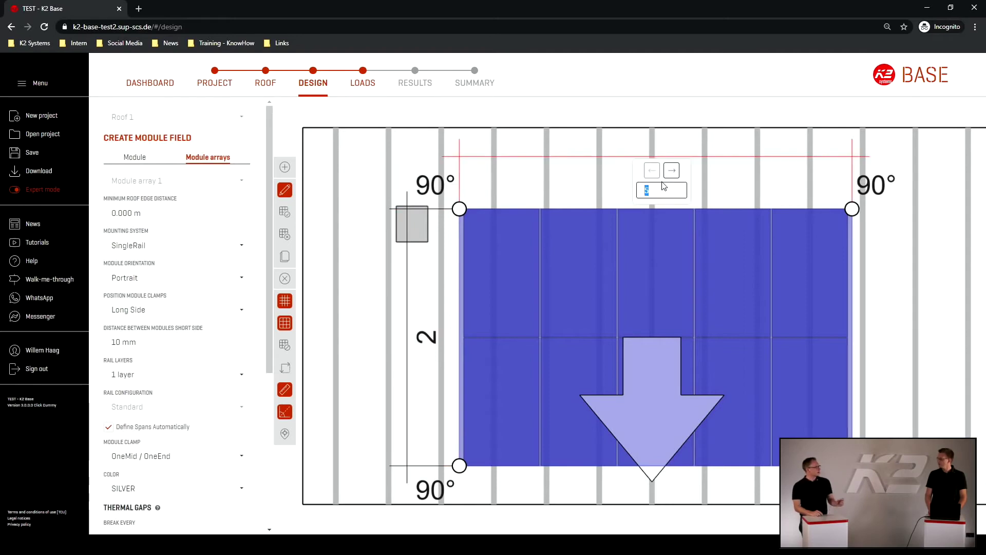
pyautogui.press('Return')
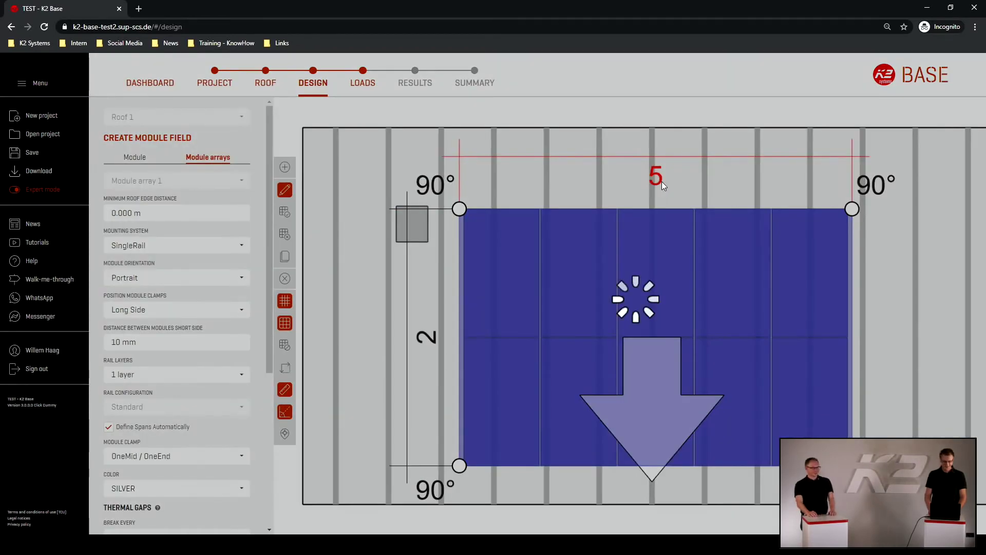
pyautogui.click(660, 186)
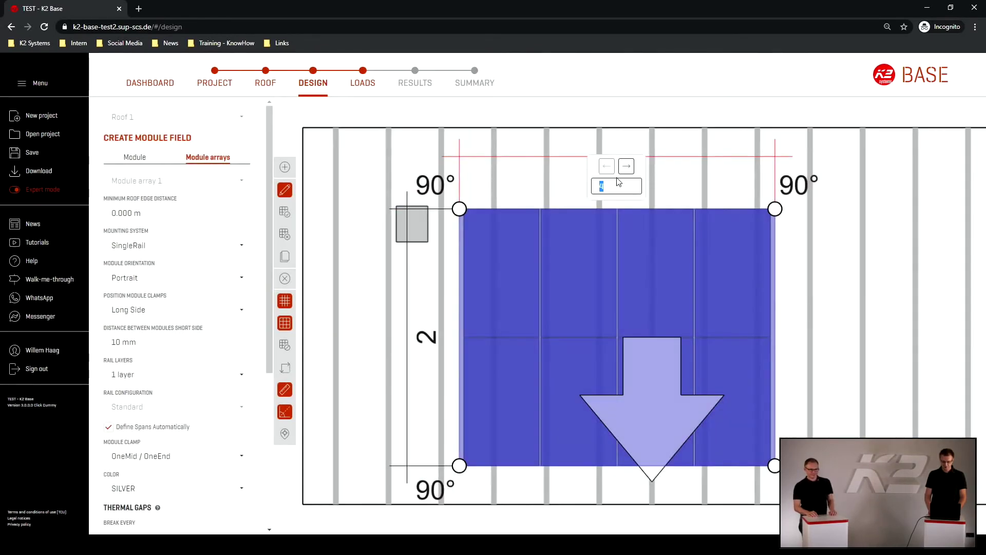
pyautogui.press('Return')
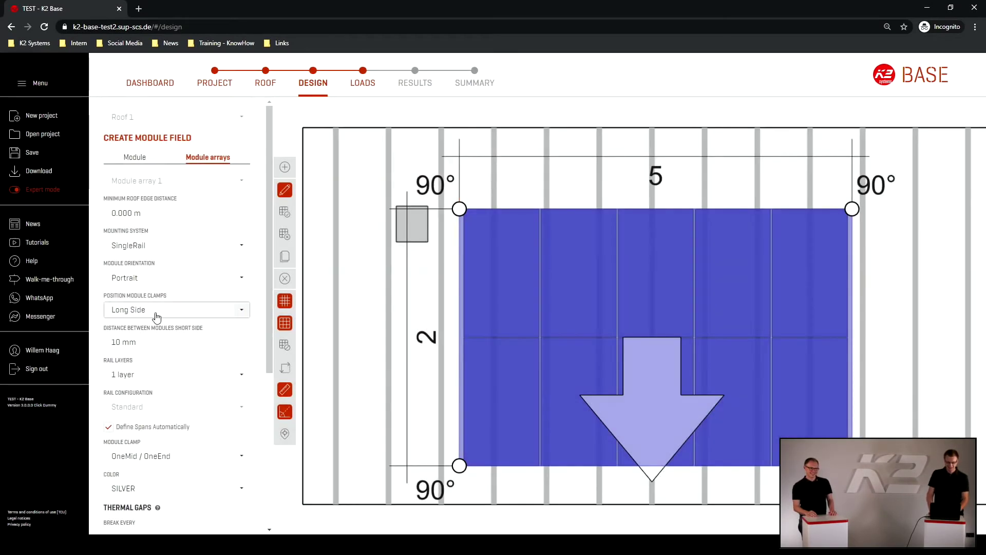
# Try a thermal gap every 3 modules in the second break setting, and set that break to every 11 modules
pyautogui.scroll(-5, 154, 314)
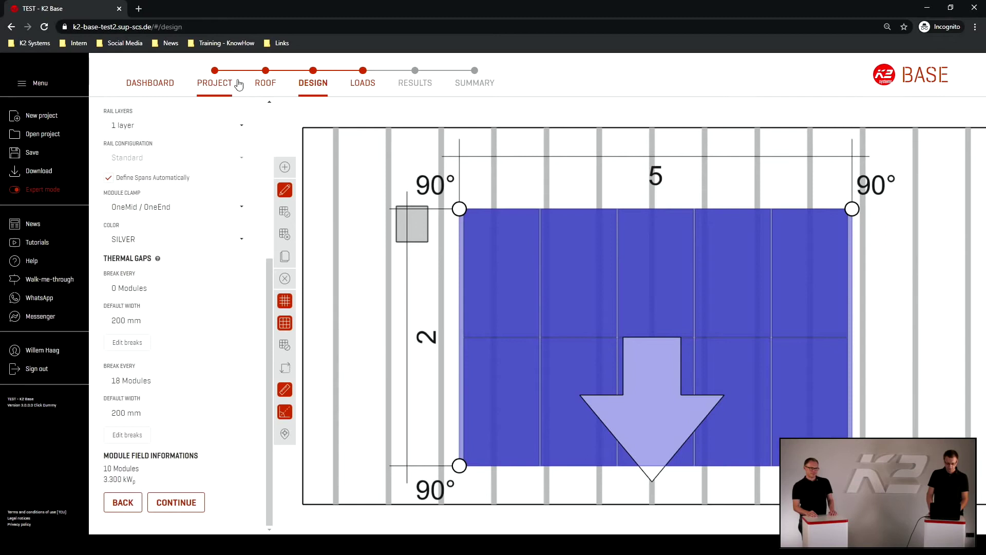
pyautogui.click(189, 286)
pyautogui.click(176, 380)
pyautogui.write('3')
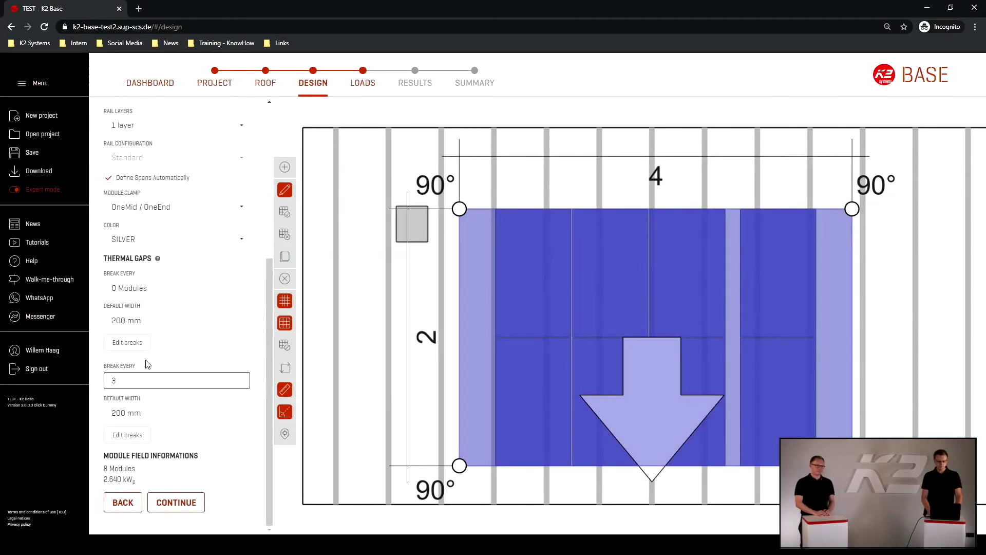
pyautogui.click(171, 378)
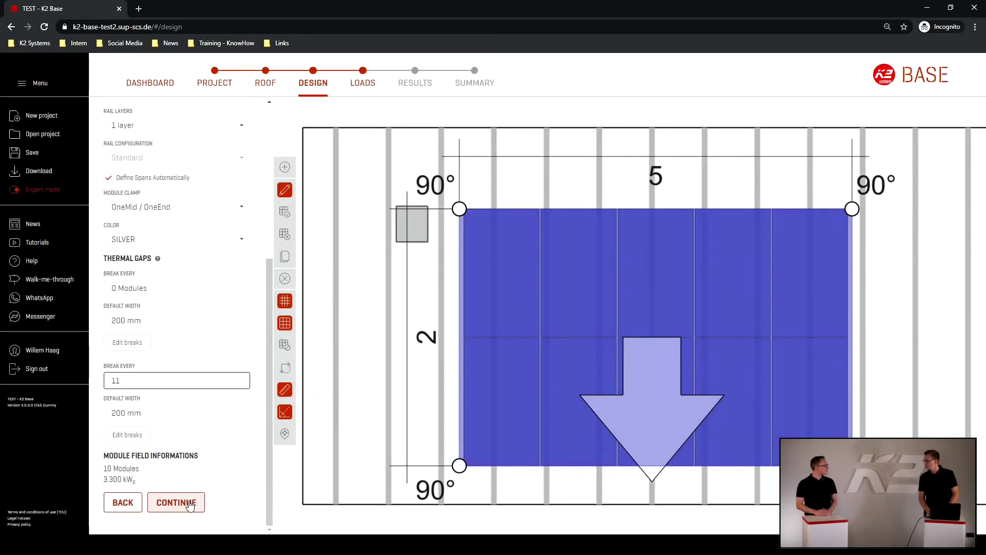
# Continue to the loads, determine the wind and snow loads automatically, and proceed to the results
pyautogui.click(189, 503)
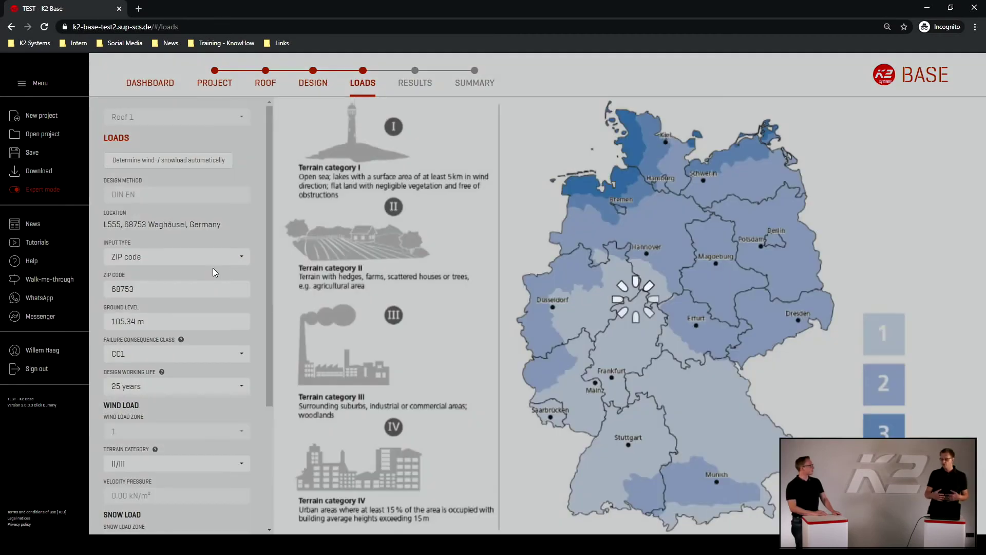
pyautogui.click(172, 160)
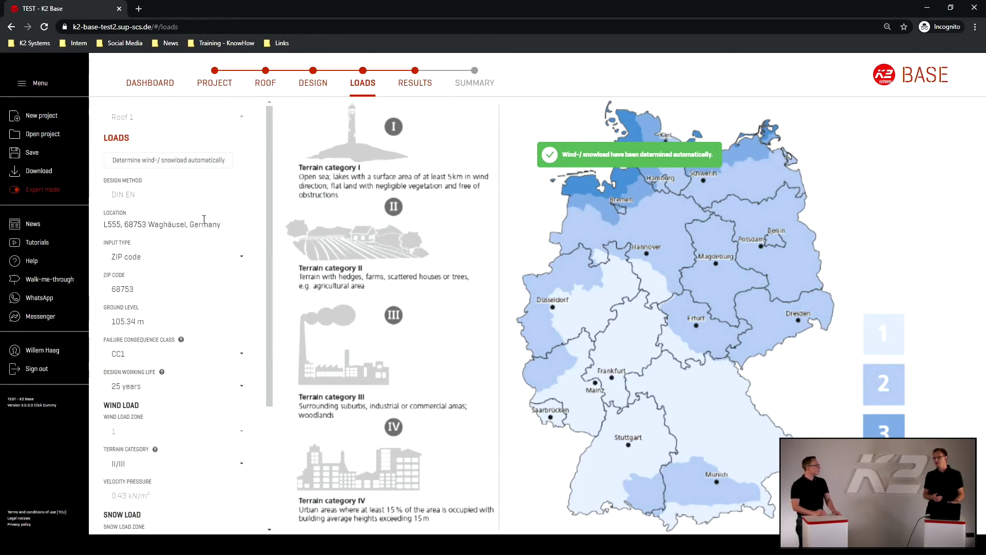
pyautogui.scroll(-4, 175, 308)
pyautogui.click(192, 506)
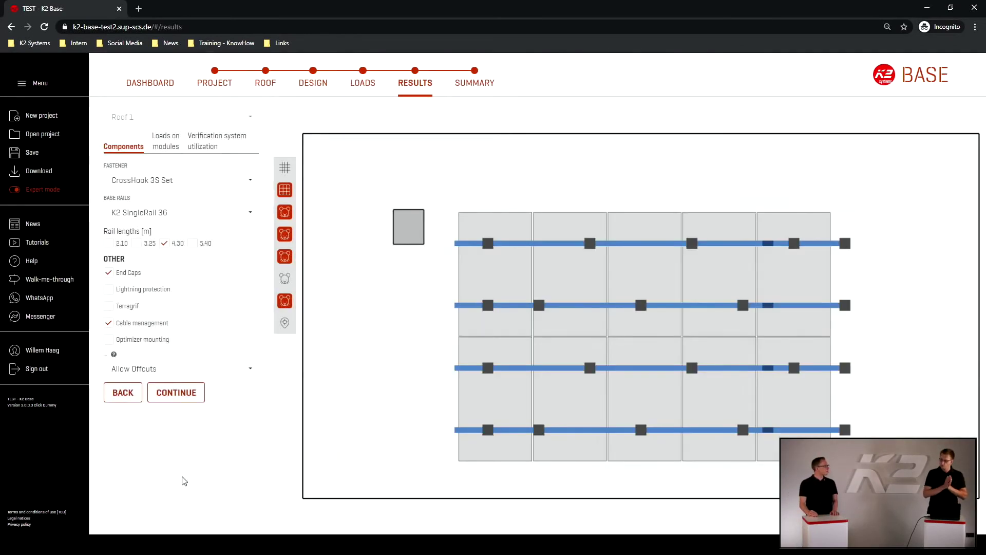
# Review the system utilization verification and the loads on modules, and toggle the Cable management component off and back on
pyautogui.click(239, 145)
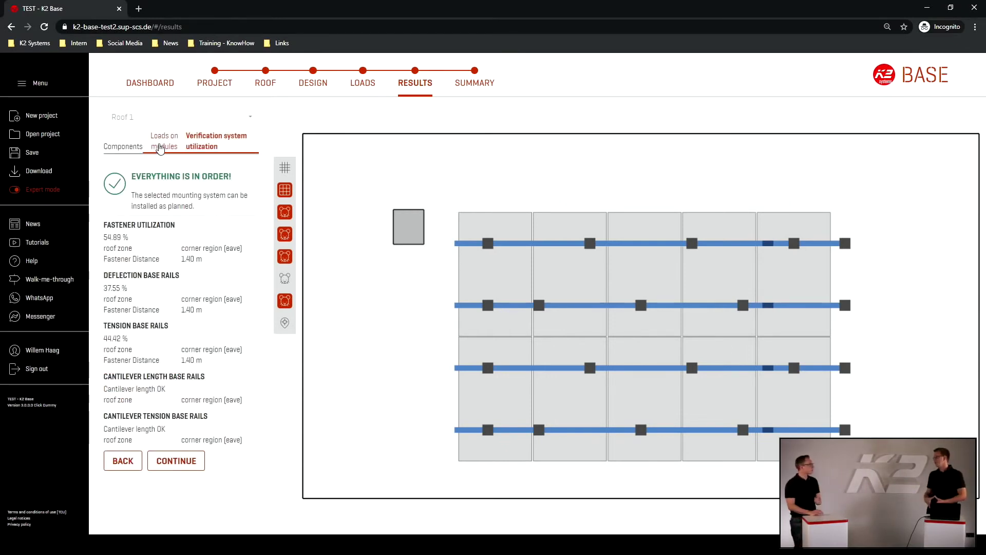
pyautogui.click(161, 146)
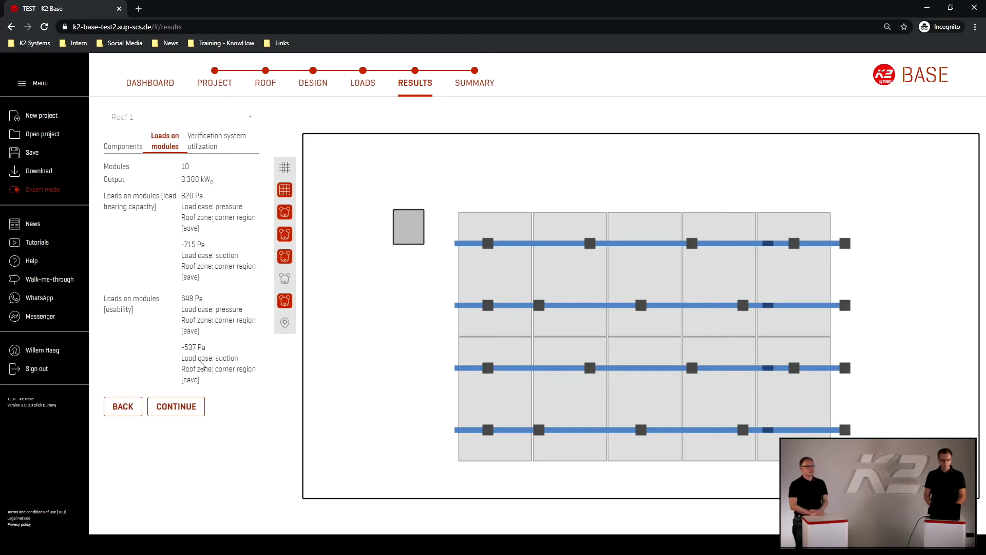
pyautogui.click(133, 149)
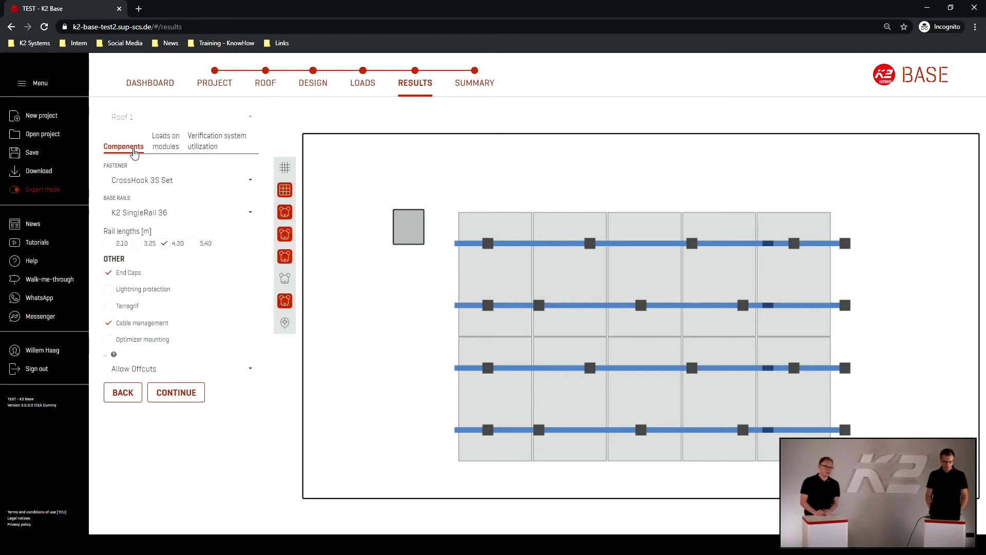
pyautogui.click(112, 325)
pyautogui.click(109, 324)
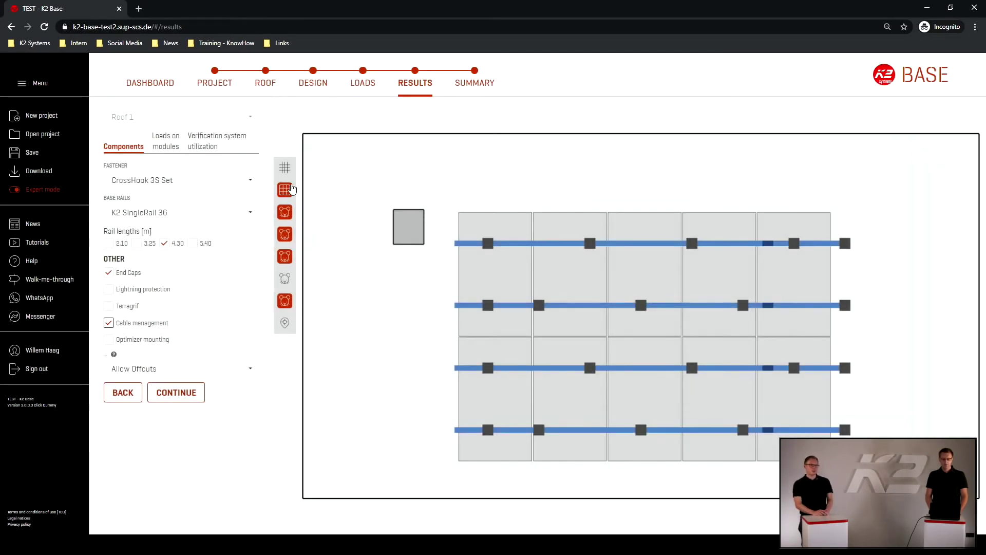
# Toggle the module layer off and back on, display the roof's load zones, and continue to the summary
pyautogui.click(288, 195)
pyautogui.click(286, 194)
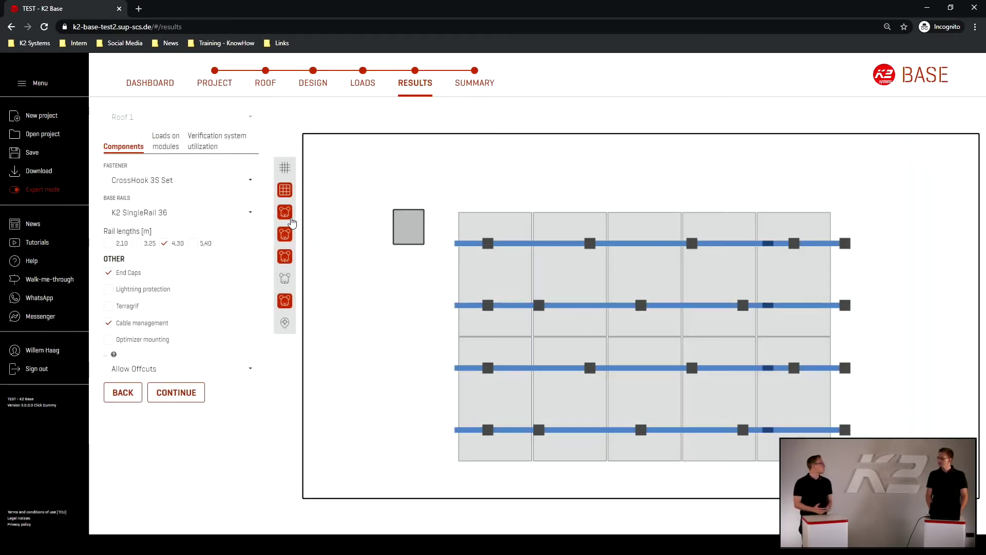
pyautogui.click(286, 279)
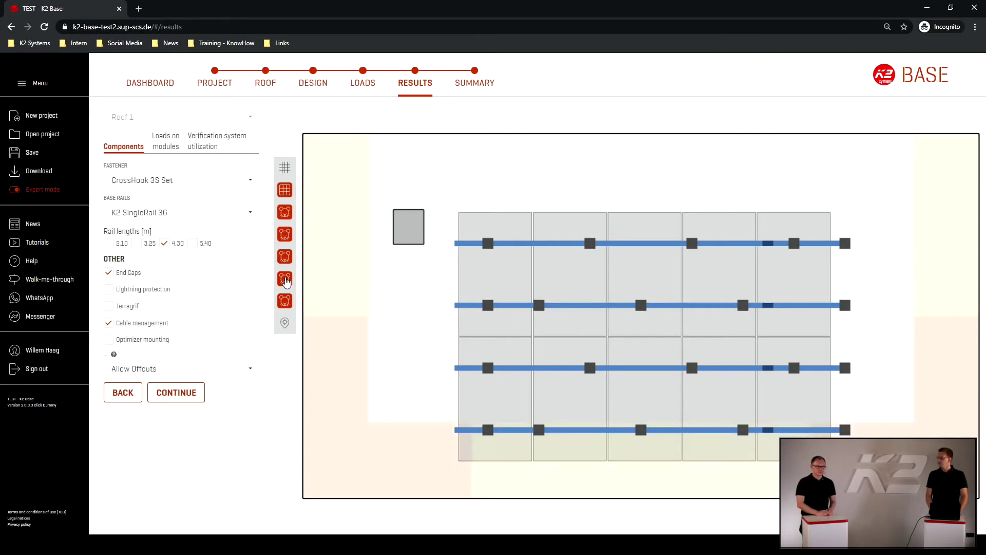
pyautogui.click(177, 393)
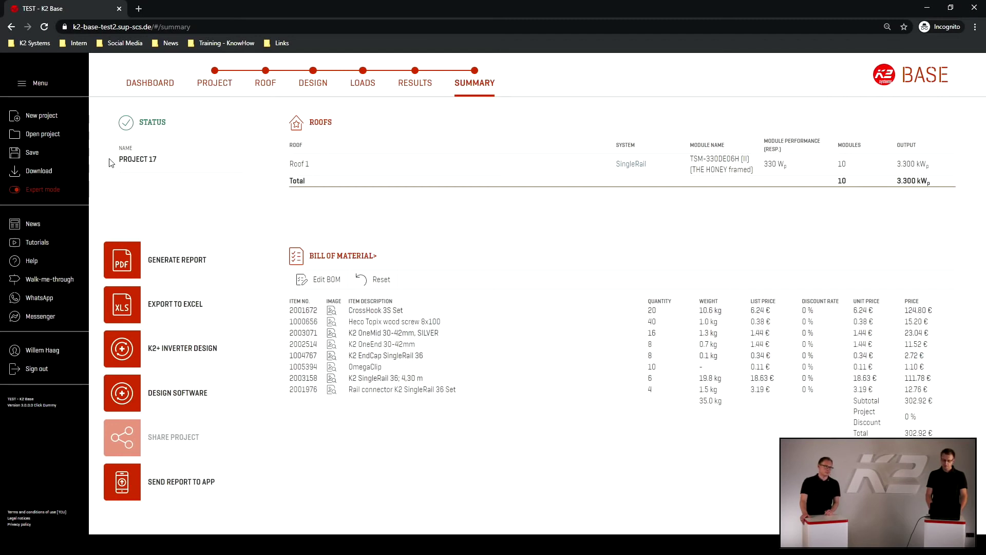
# View the SingleRail system's product page and return to the project summary
pyautogui.click(631, 163)
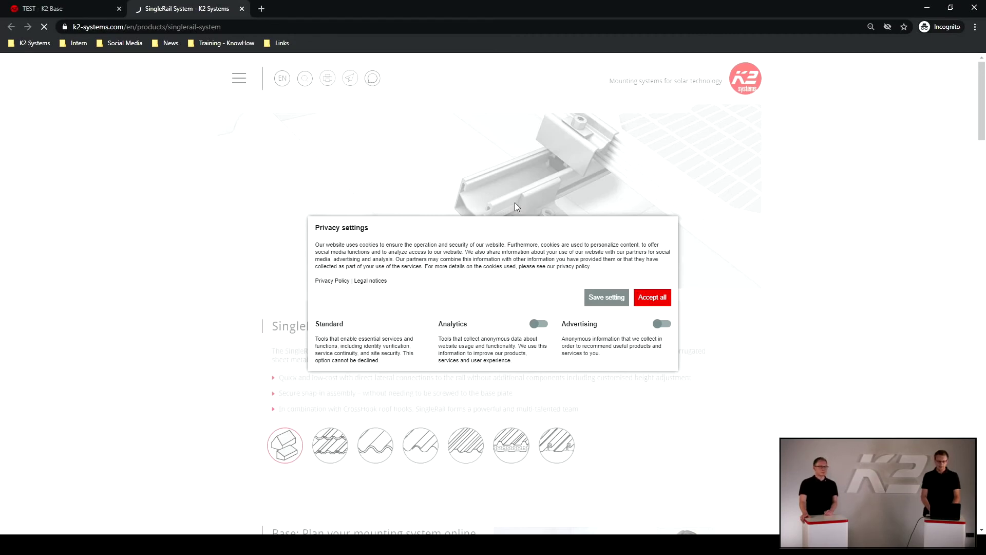
pyautogui.click(69, 8)
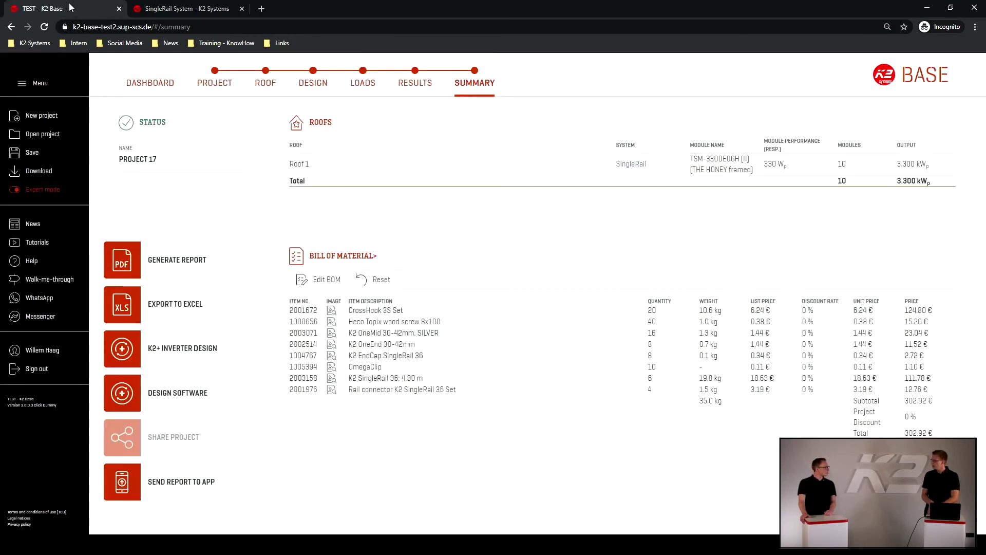
# Open the bill of material for editing, try the added-item entry with 20, apply, and preview the item images
pyautogui.click(335, 286)
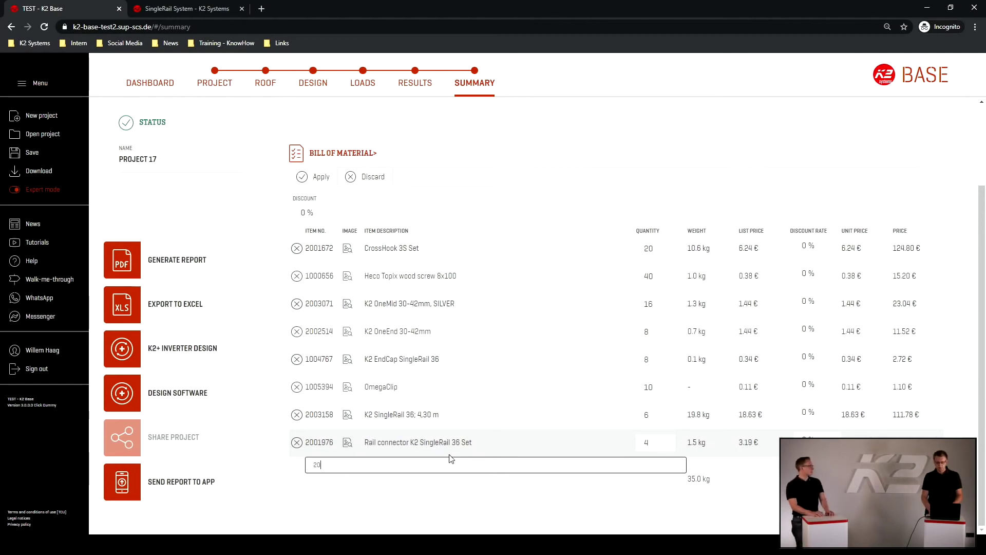
pyautogui.click(307, 179)
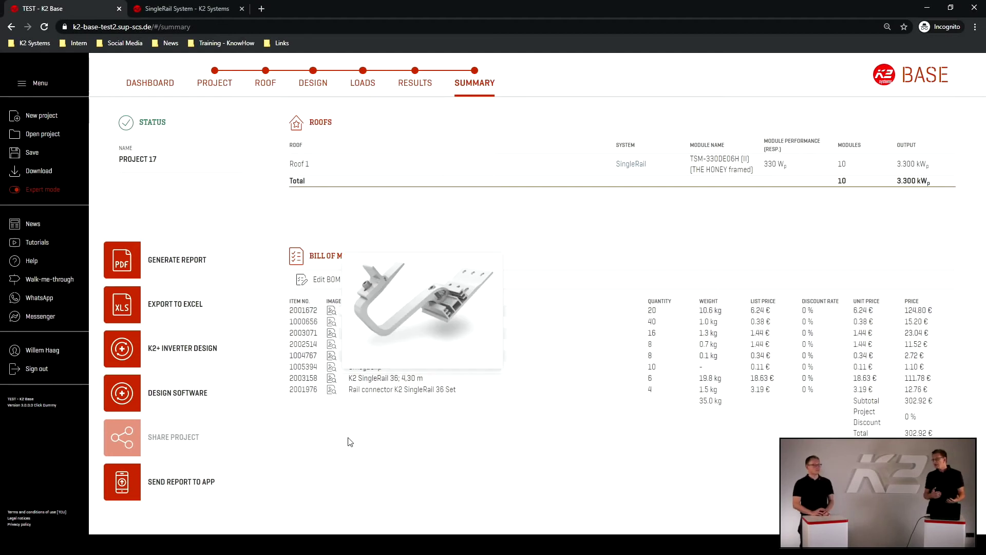
pyautogui.moveTo(331, 389)
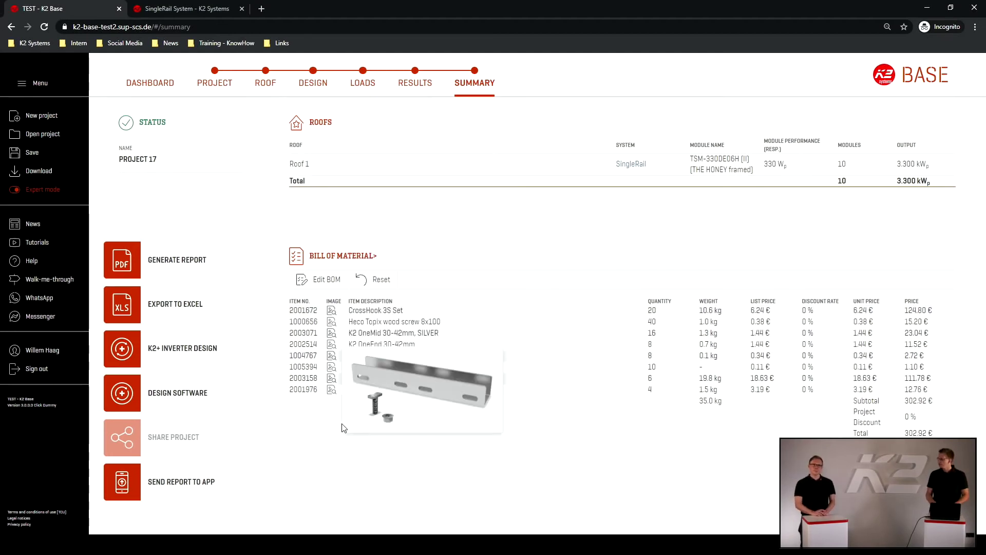
# Review the summary's report, Excel export, K2+ inverter design and design software options, closing each without exporting
pyautogui.click(164, 267)
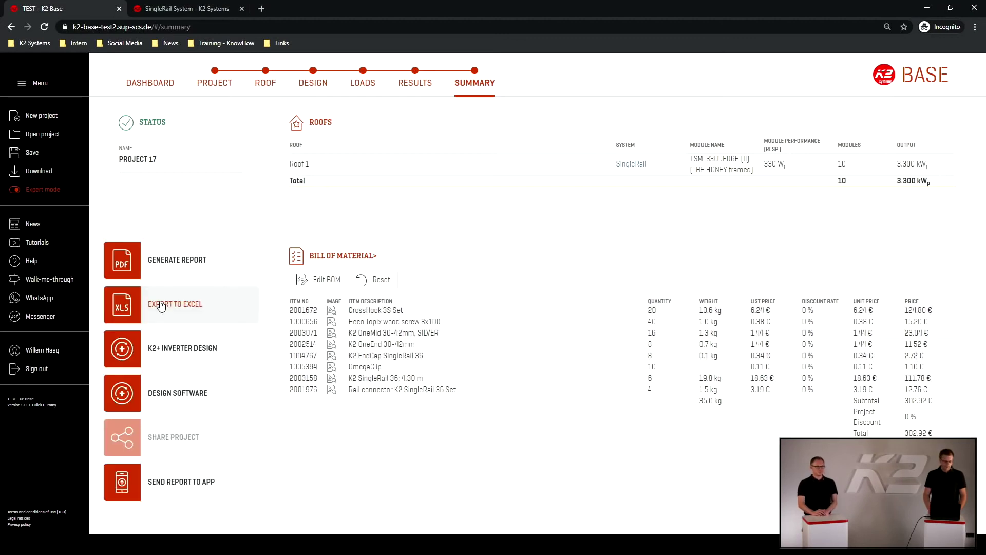
pyautogui.click(160, 307)
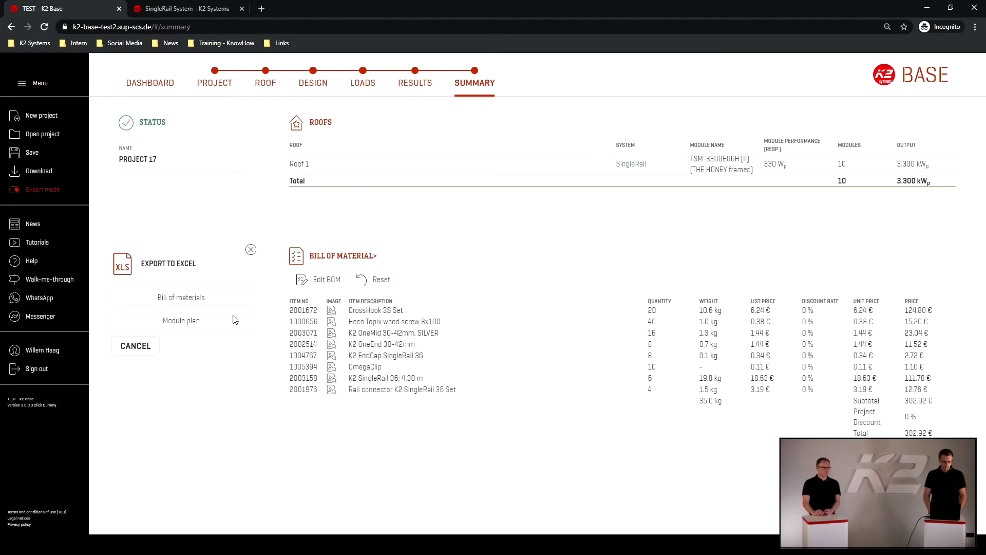
pyautogui.click(135, 344)
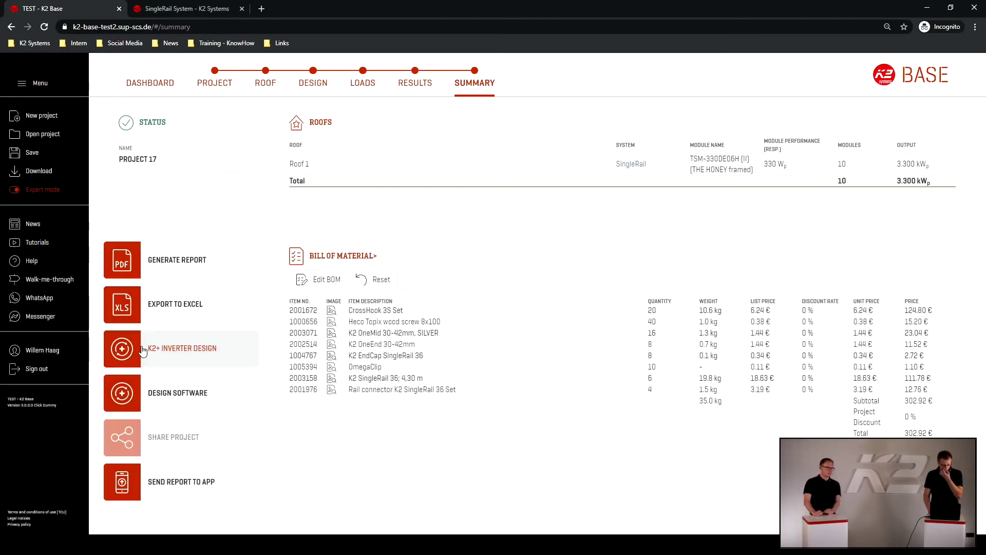
pyautogui.click(179, 353)
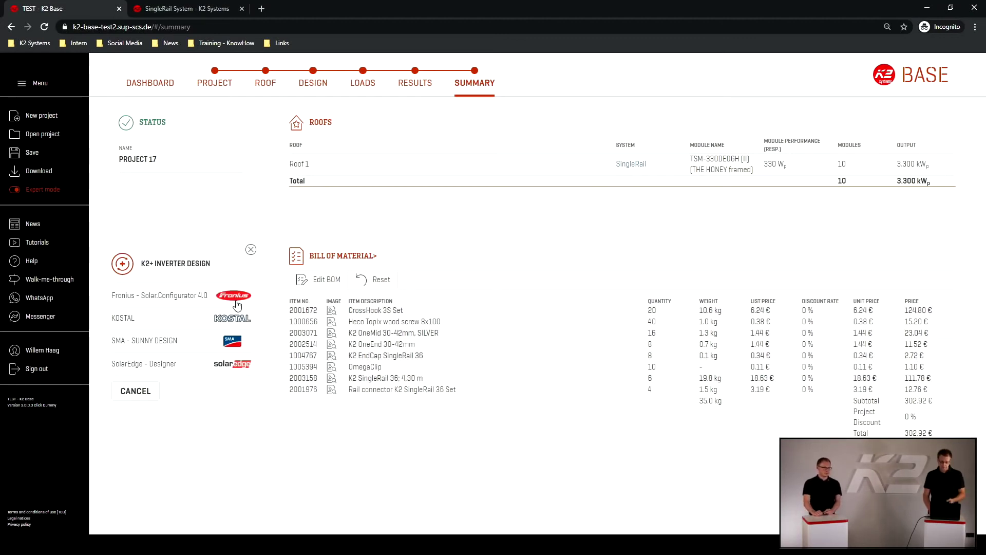
pyautogui.click(139, 391)
pyautogui.click(187, 393)
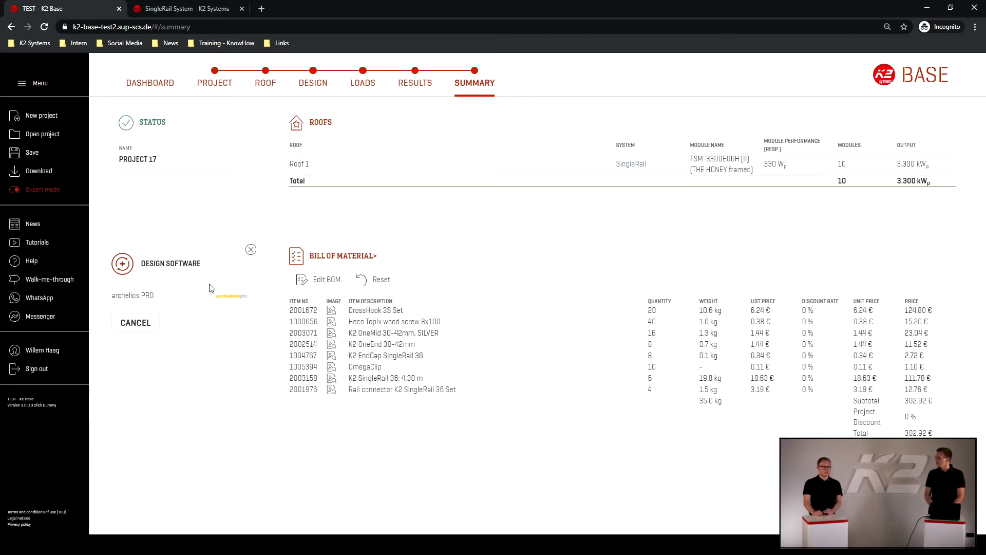
pyautogui.click(152, 328)
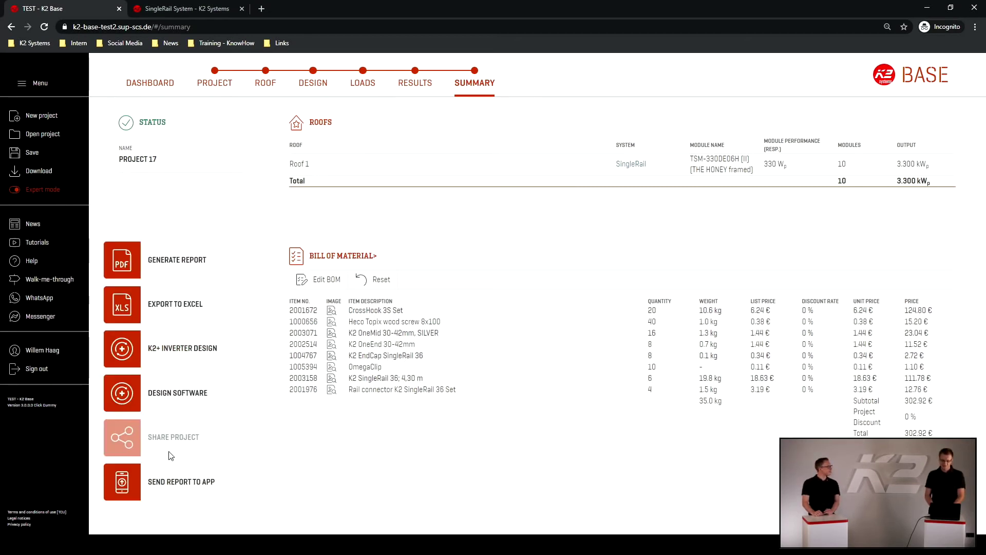
# Send the project report to the app, and open the 13_K2 DocuApp video from the K2 DocuApp_Base_Videos folder
pyautogui.click(174, 485)
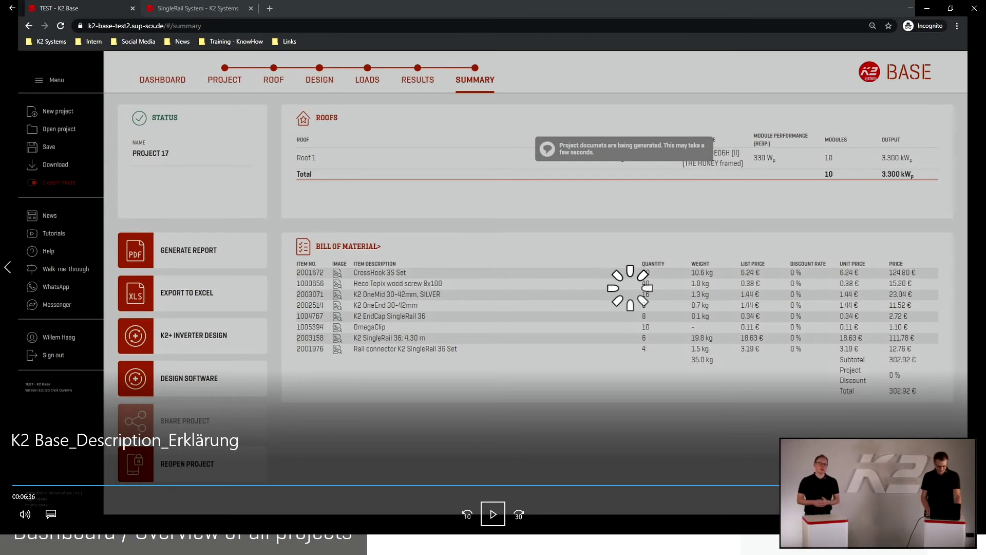
pyautogui.hotkey('alt', 'Tab')
pyautogui.hotkey('alt', 'Tab')
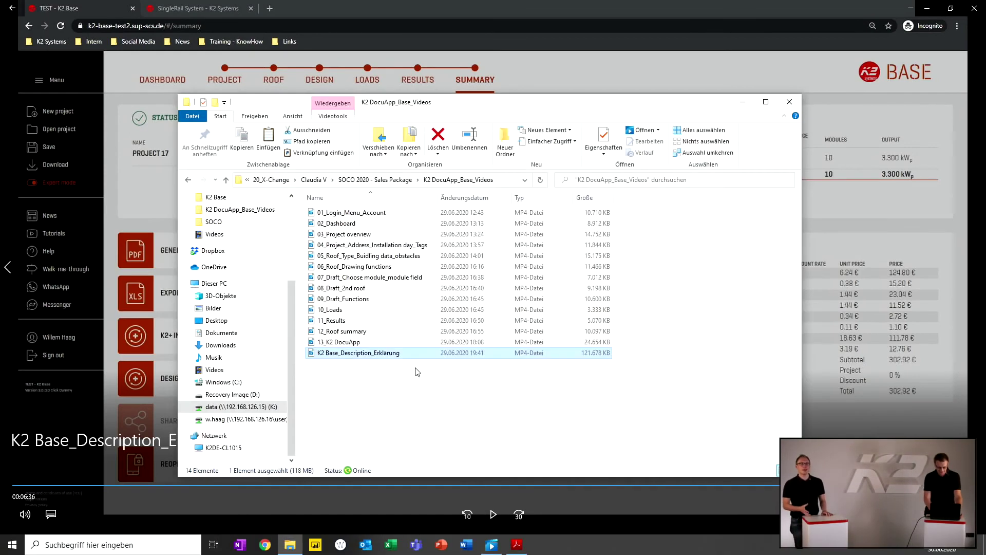
pyautogui.doubleClick(355, 341)
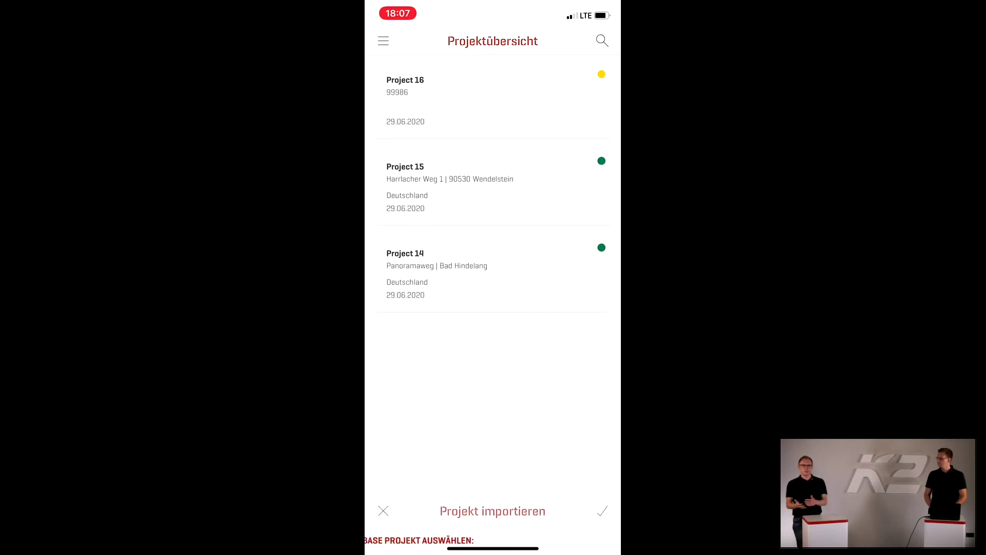
# Open Project 16 in K2 DocuApp and save the client's name as Test in the project data
pyautogui.click(452, 97)
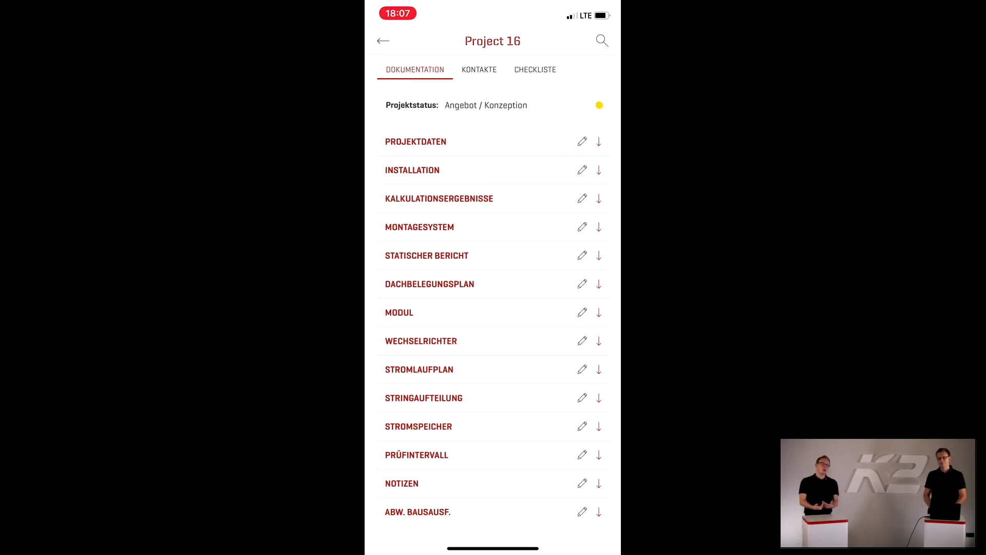
pyautogui.click(582, 142)
pyautogui.scroll(-5, 494, 308)
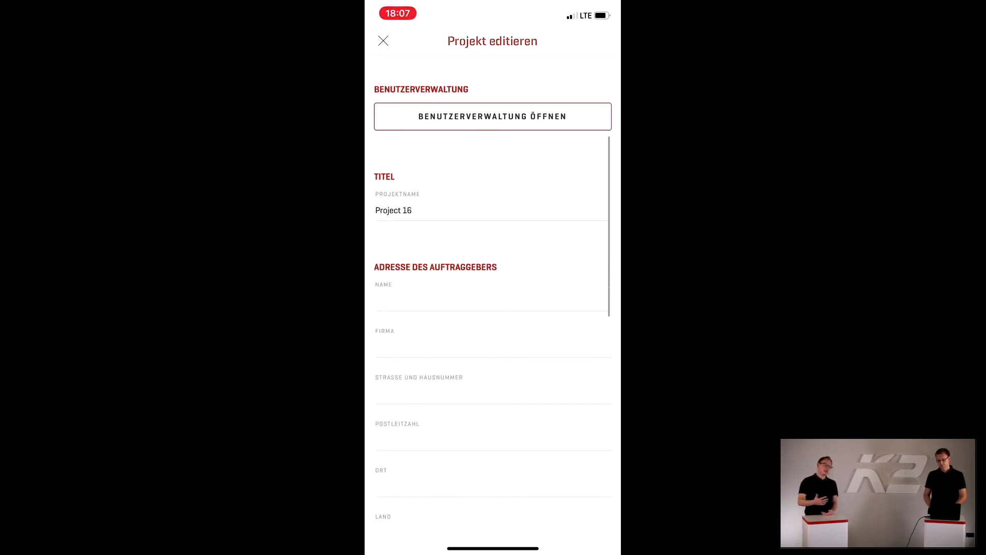
pyautogui.click(462, 178)
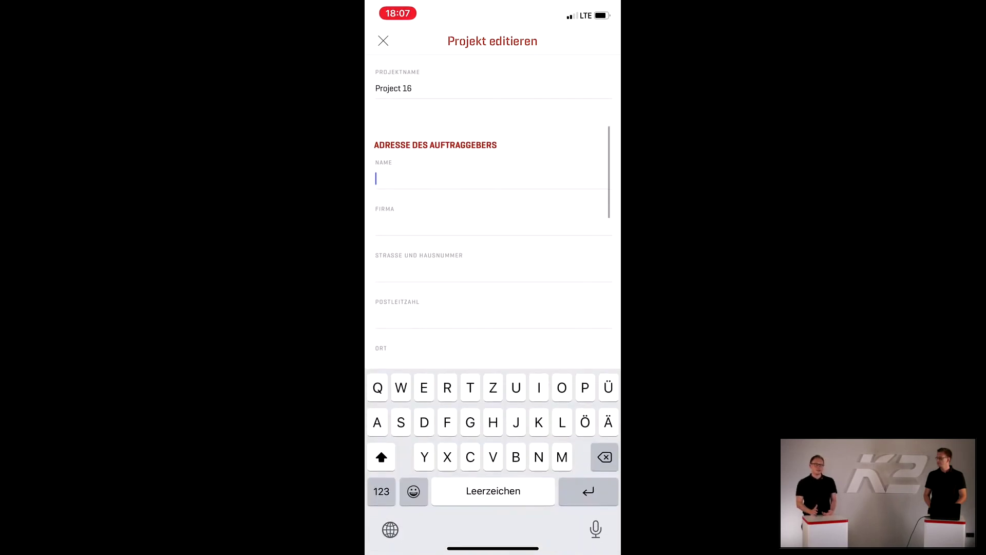
pyautogui.write('Test')
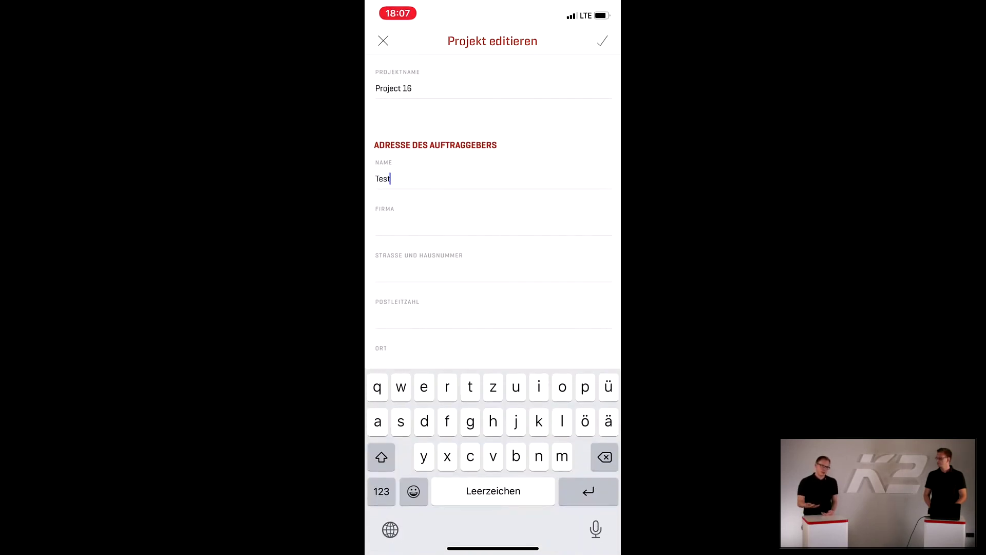
pyautogui.click(602, 40)
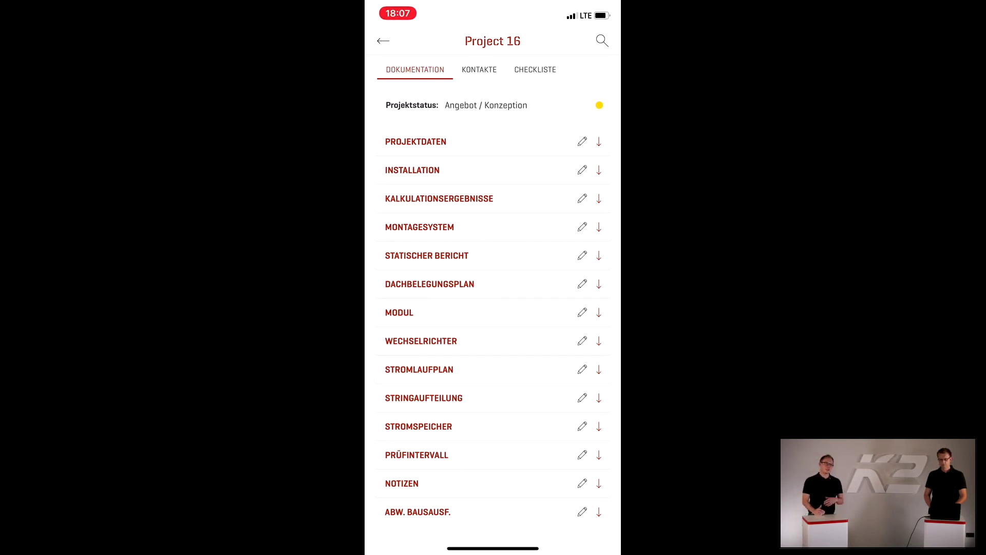
# Set Project 16's installation date to 22.06.2020 and its commissioning date to 26.06.2020
pyautogui.click(413, 170)
pyautogui.click(571, 82)
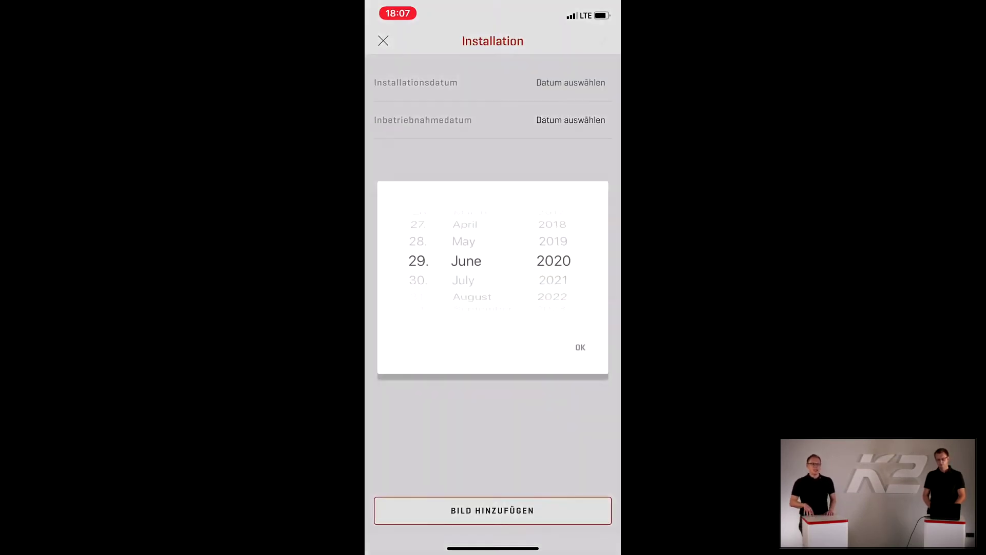
pyautogui.scroll(7, 418, 261)
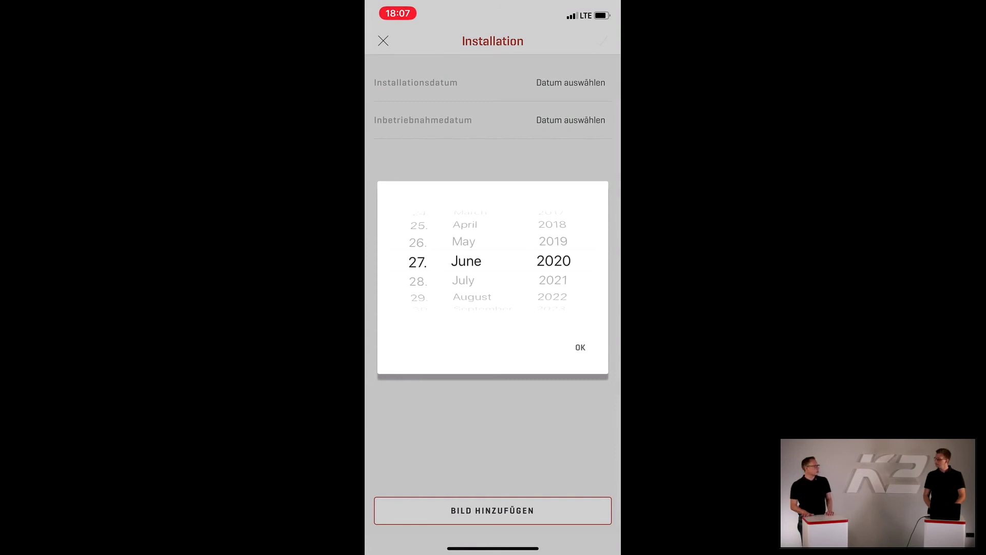
pyautogui.click(580, 347)
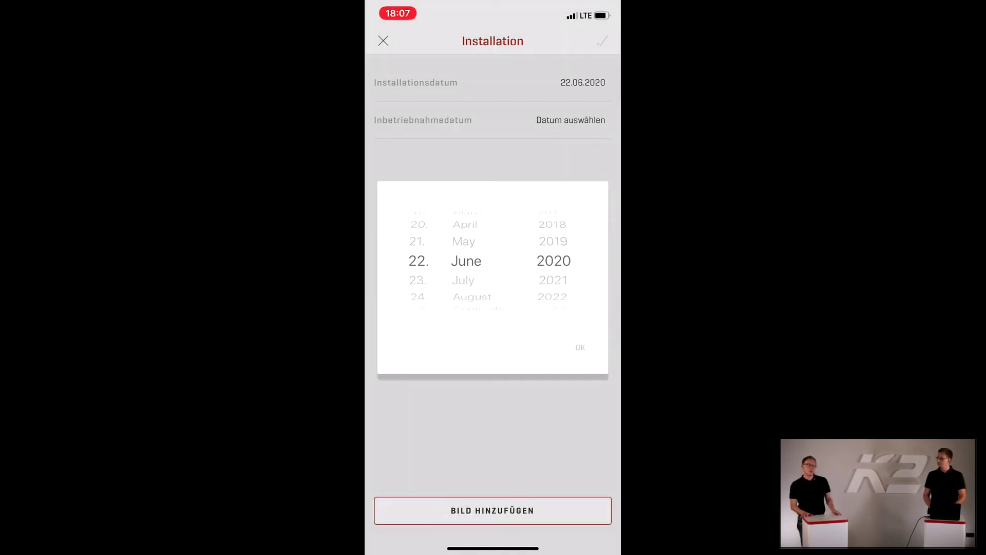
pyautogui.click(570, 120)
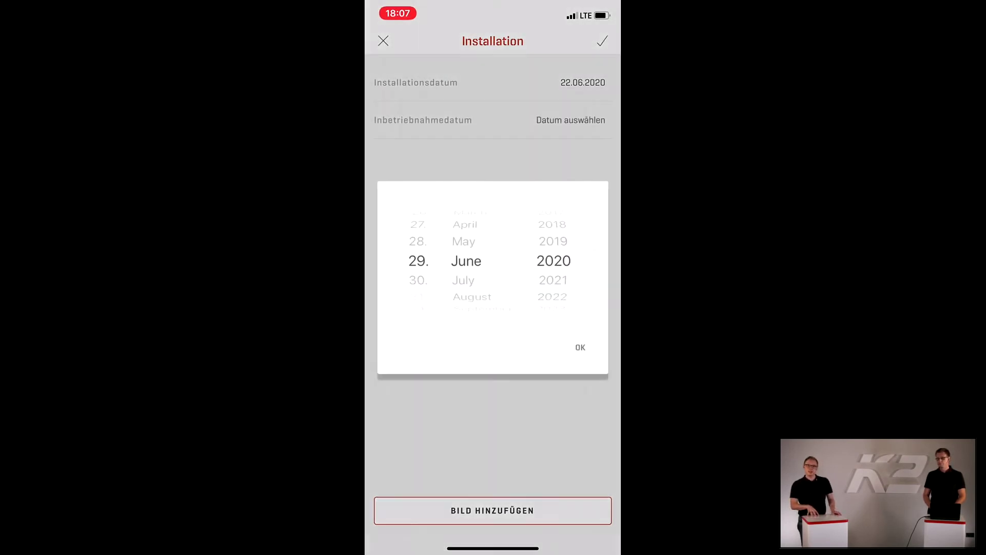
pyautogui.scroll(3, 418, 260)
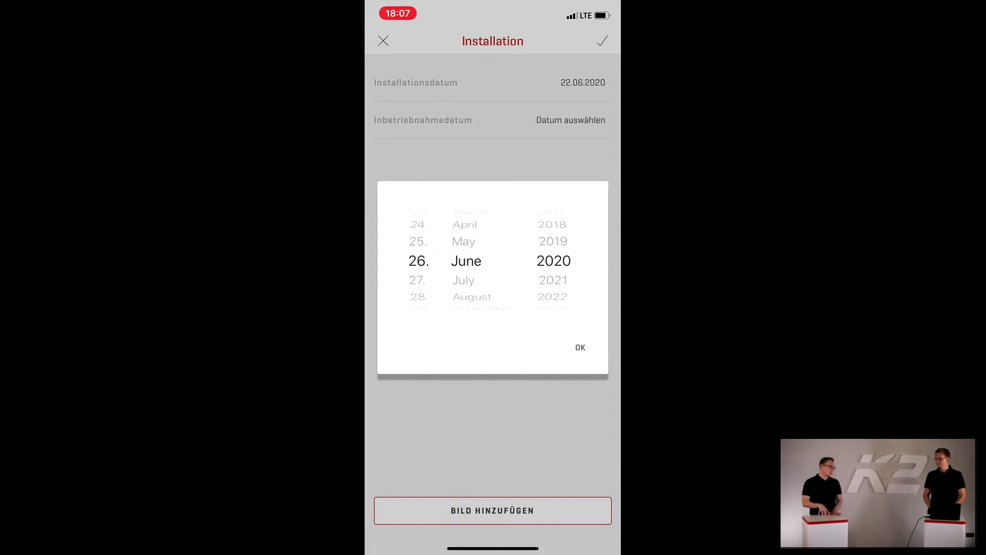
pyautogui.click(580, 347)
pyautogui.click(493, 510)
pyautogui.click(493, 440)
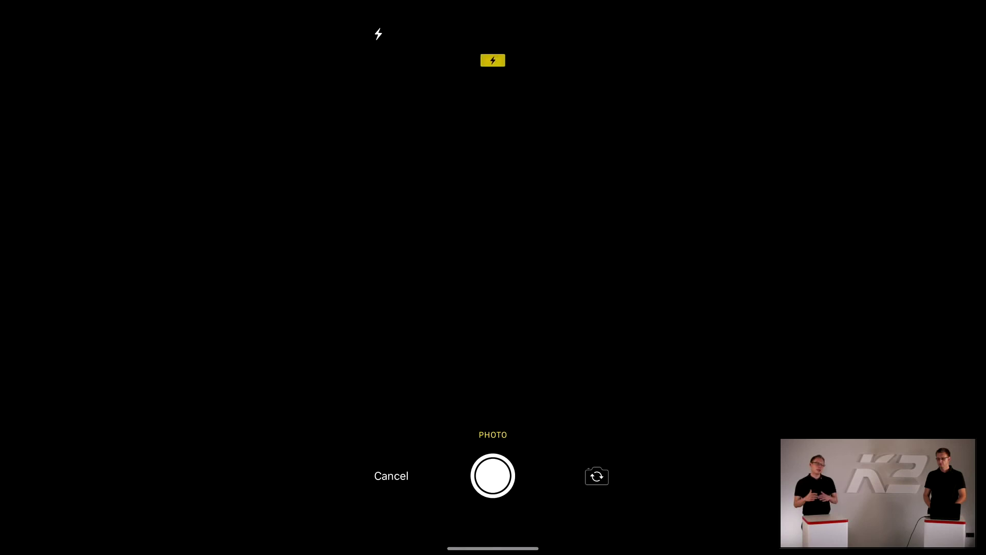
pyautogui.click(391, 477)
# Add the solar array photo from the photo library to the installation record and return to the project documentation
pyautogui.click(492, 510)
pyautogui.click(493, 476)
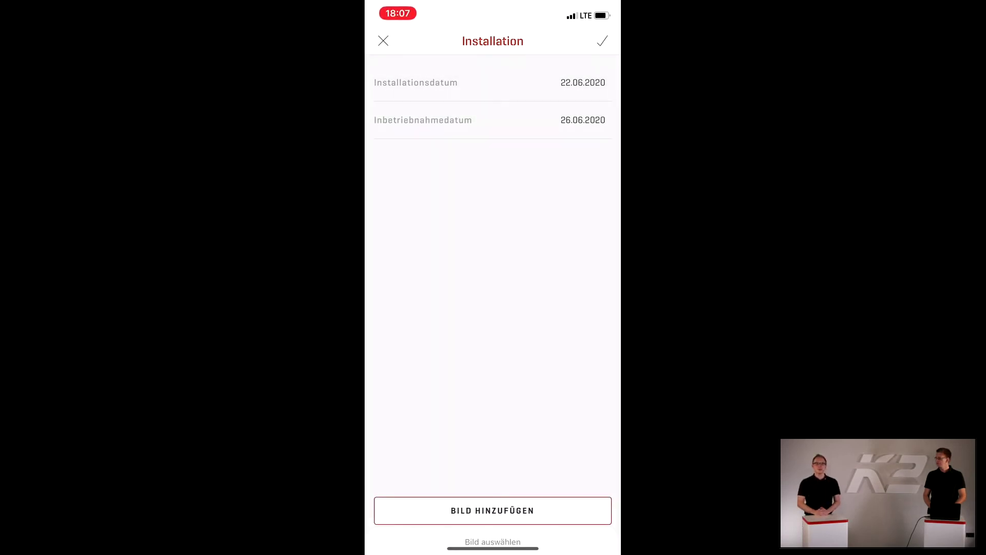
pyautogui.click(444, 82)
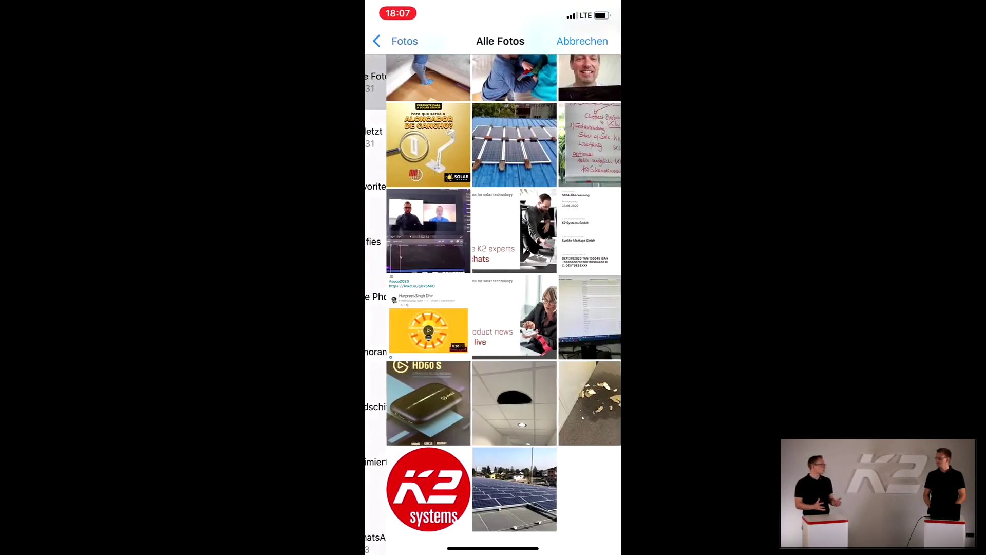
pyautogui.click(493, 489)
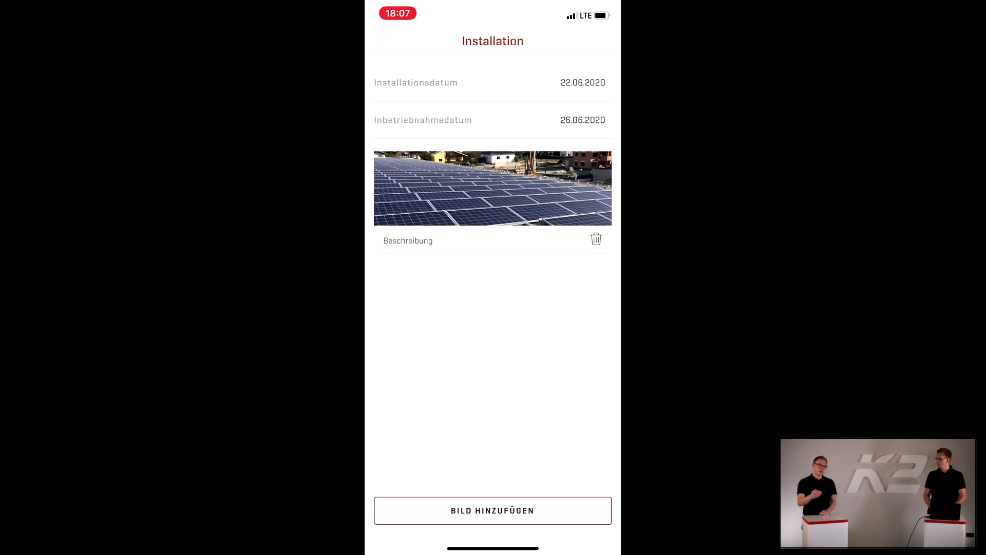
pyautogui.click(383, 41)
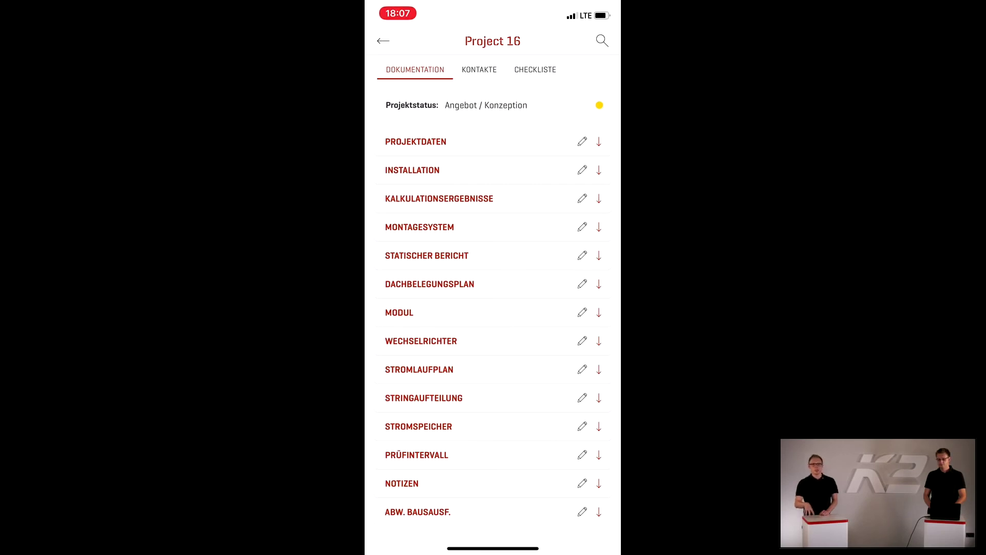
# Read through the PDF attached to Project 16's calculation results and close it
pyautogui.click(440, 198)
pyautogui.click(489, 233)
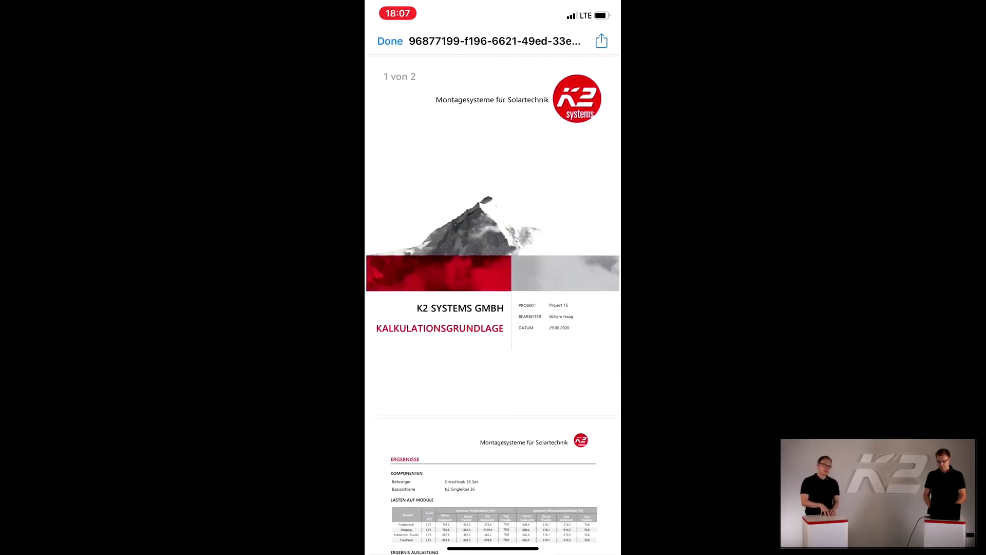
pyautogui.scroll(-5, 492, 309)
pyautogui.scroll(5, 493, 308)
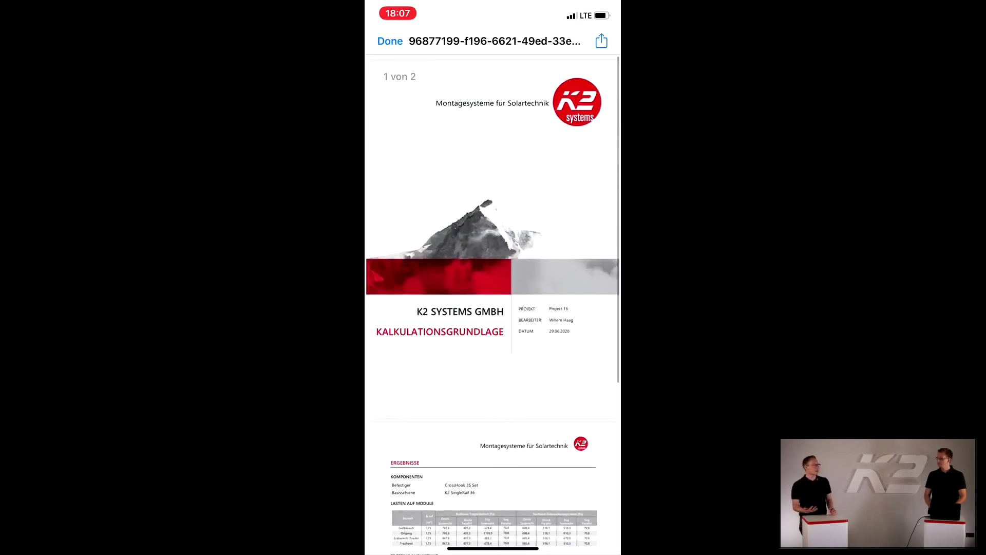
pyautogui.click(390, 40)
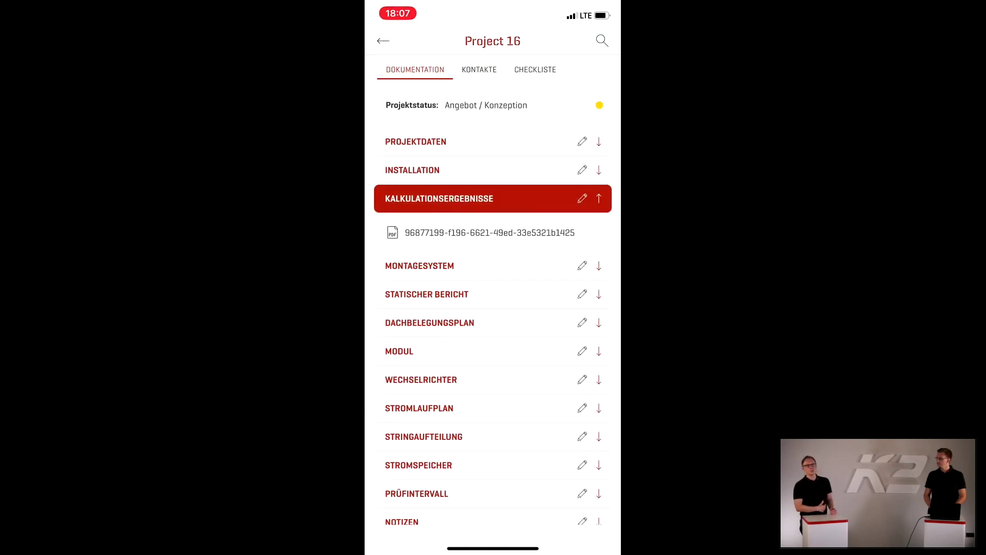
# Read through the first PDF attached to Project 16's structural report and close it
pyautogui.click(427, 294)
pyautogui.click(488, 302)
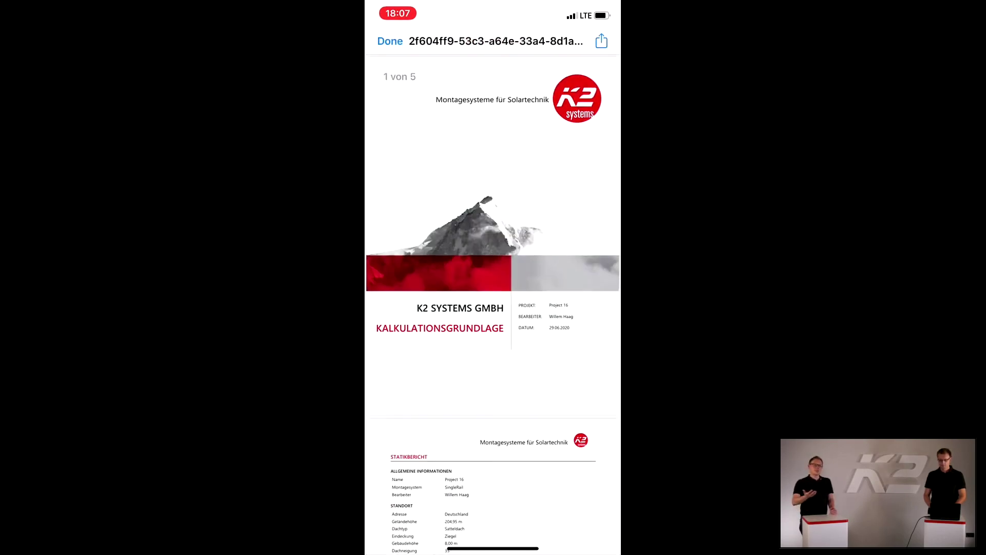
pyautogui.scroll(-10, 492, 308)
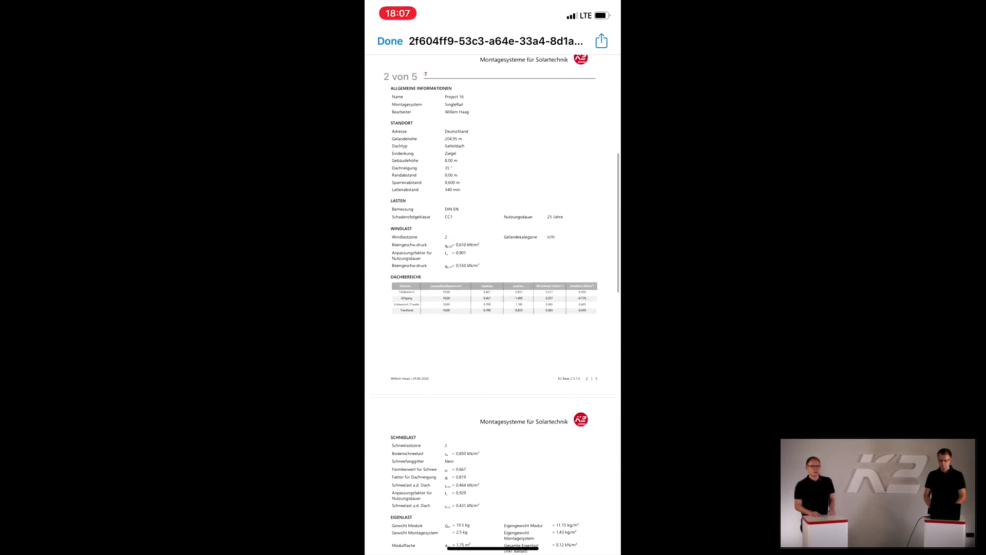
pyautogui.click(390, 41)
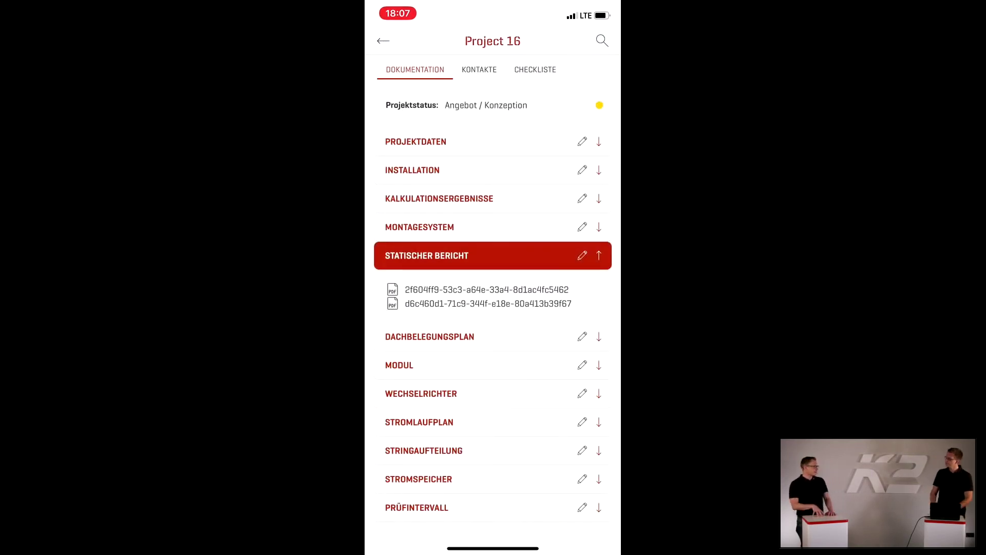
# Attach the data sheet ds_rec_alpha_series_rev_d_iec_web_de from the phone's files to the module record and save it
pyautogui.click(399, 364)
pyautogui.click(582, 312)
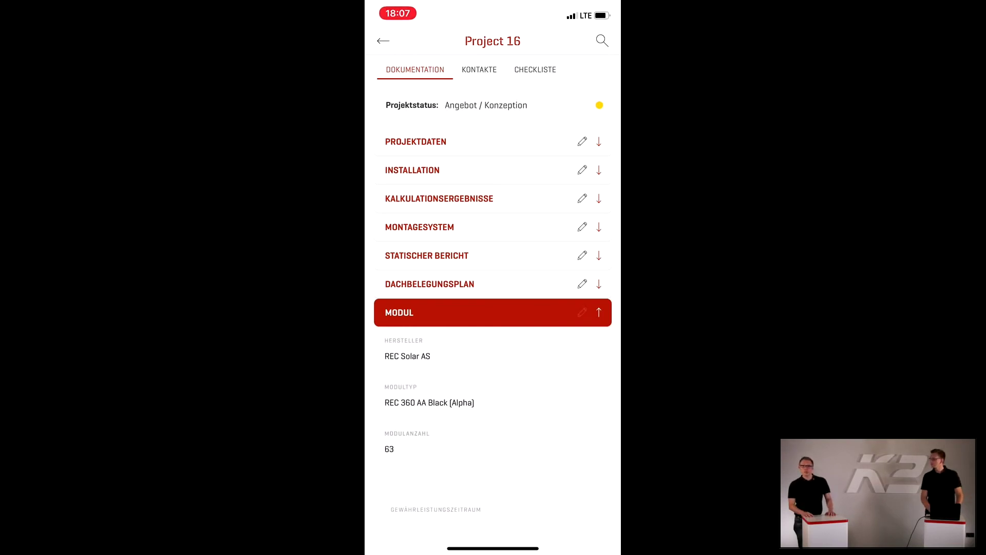
pyautogui.click(493, 402)
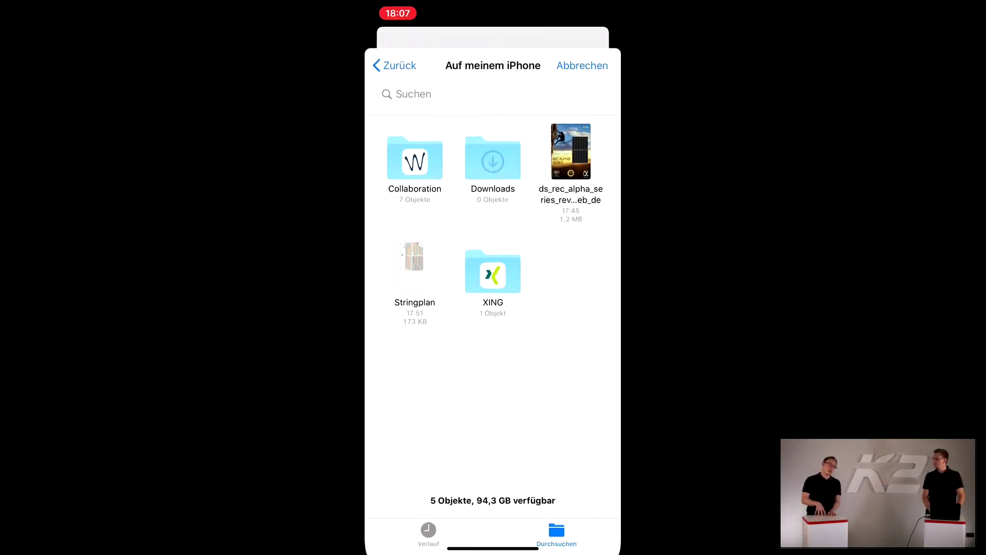
pyautogui.click(570, 137)
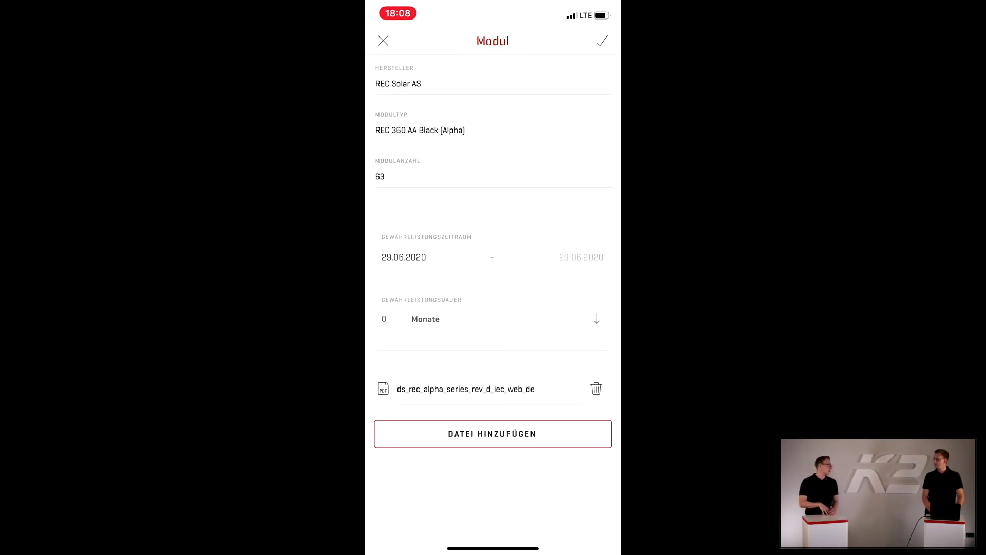
pyautogui.click(602, 41)
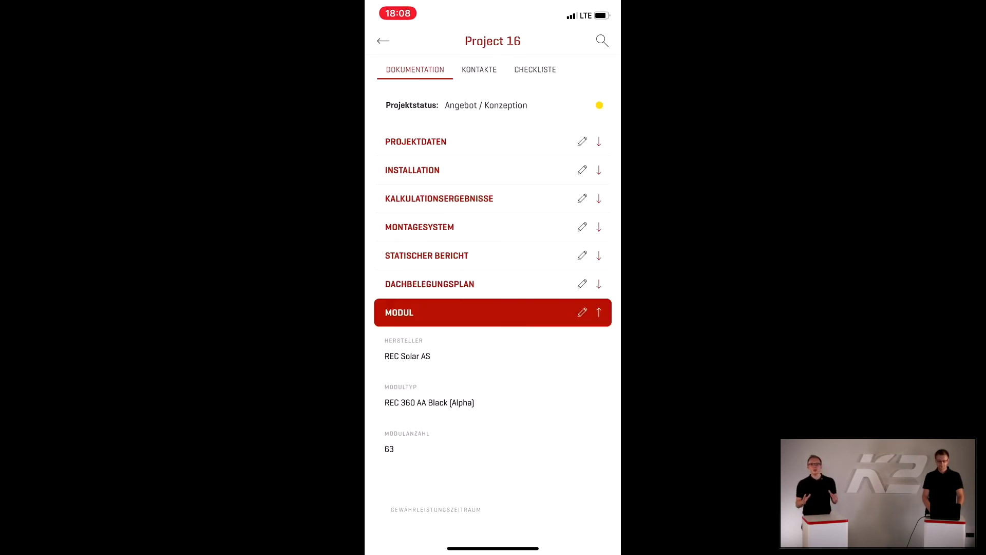
pyautogui.click(599, 312)
# Attach the Stringplan file from the phone's storage to the string layout record (Stringaufteilung) and save it
pyautogui.scroll(-2, 493, 308)
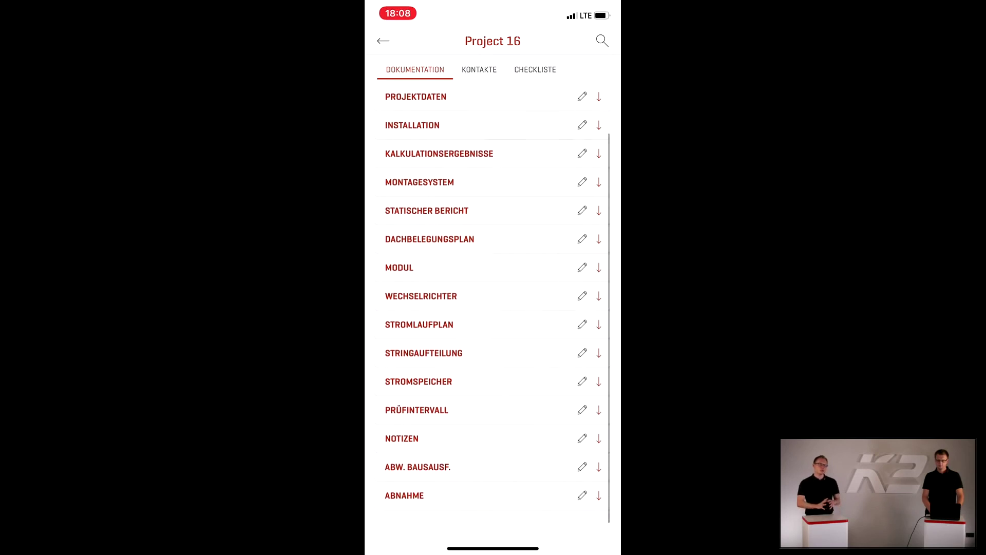
pyautogui.click(599, 367)
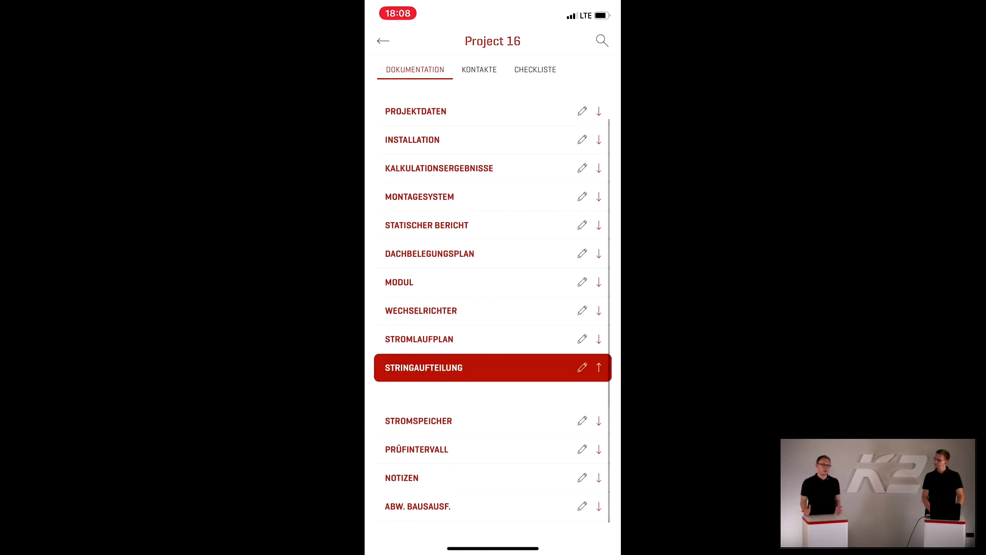
pyautogui.click(582, 367)
pyautogui.click(493, 511)
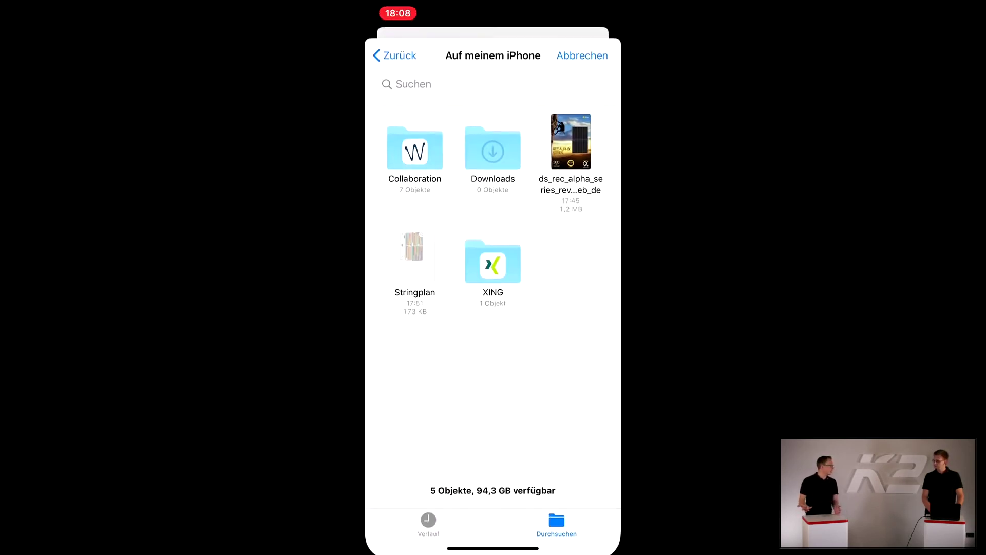
pyautogui.click(414, 247)
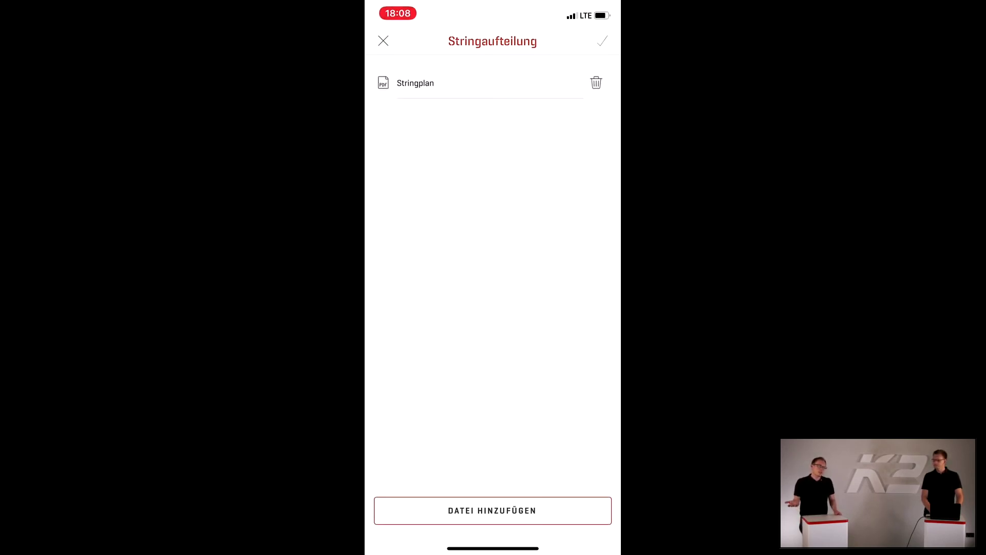
pyautogui.click(602, 41)
# Review the acceptance section (Abnahme) with its date and signature field, and collapse it again
pyautogui.scroll(-2, 493, 308)
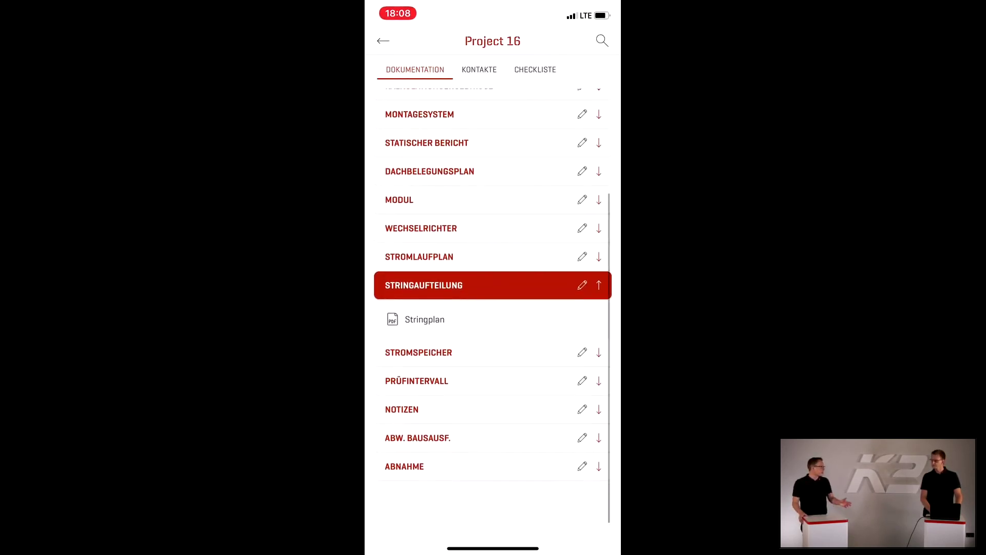
pyautogui.click(405, 510)
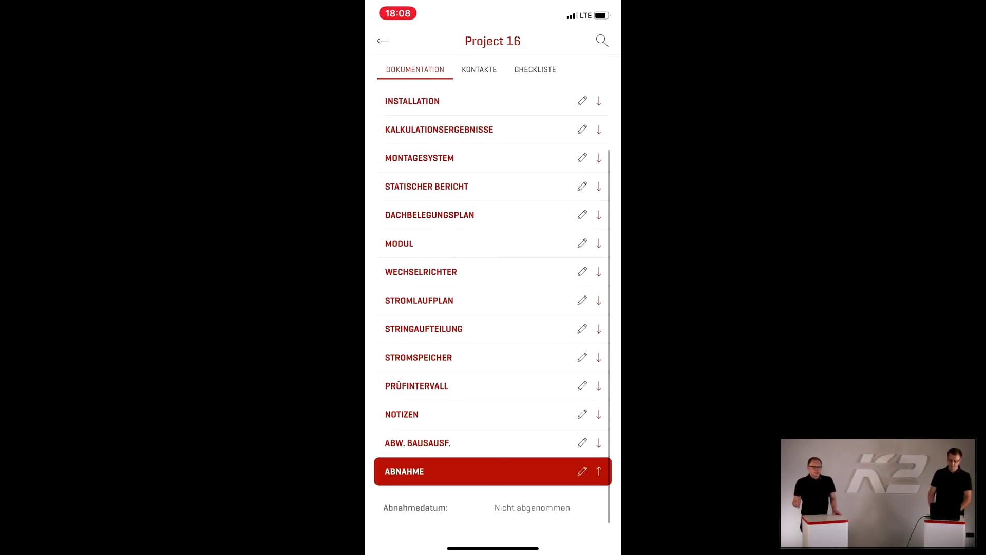
pyautogui.scroll(-5, 493, 308)
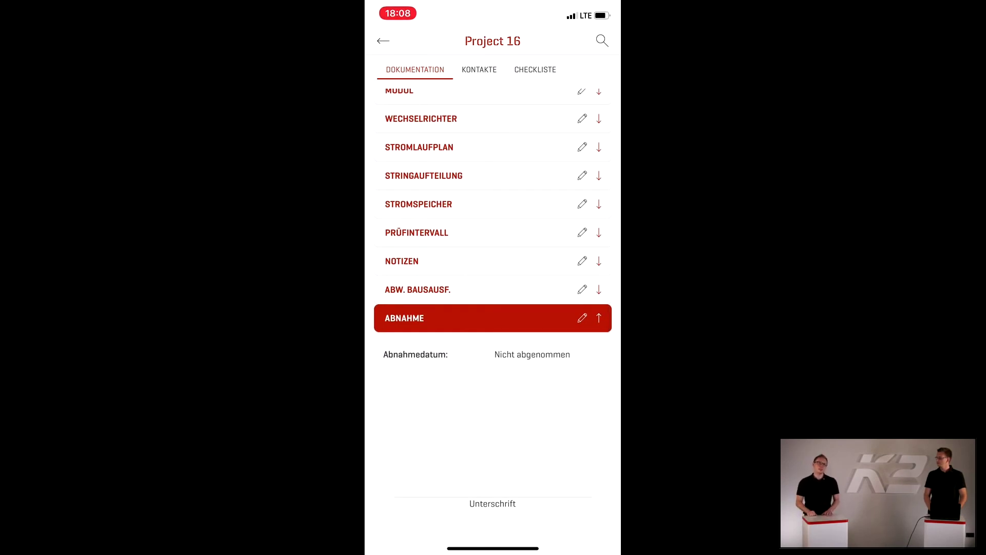
pyautogui.scroll(2, 492, 308)
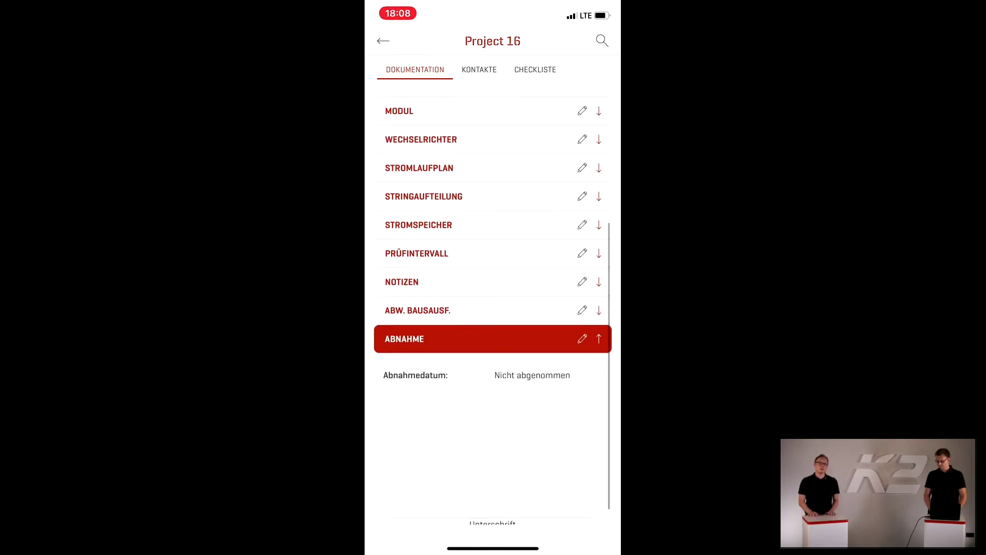
pyautogui.click(598, 338)
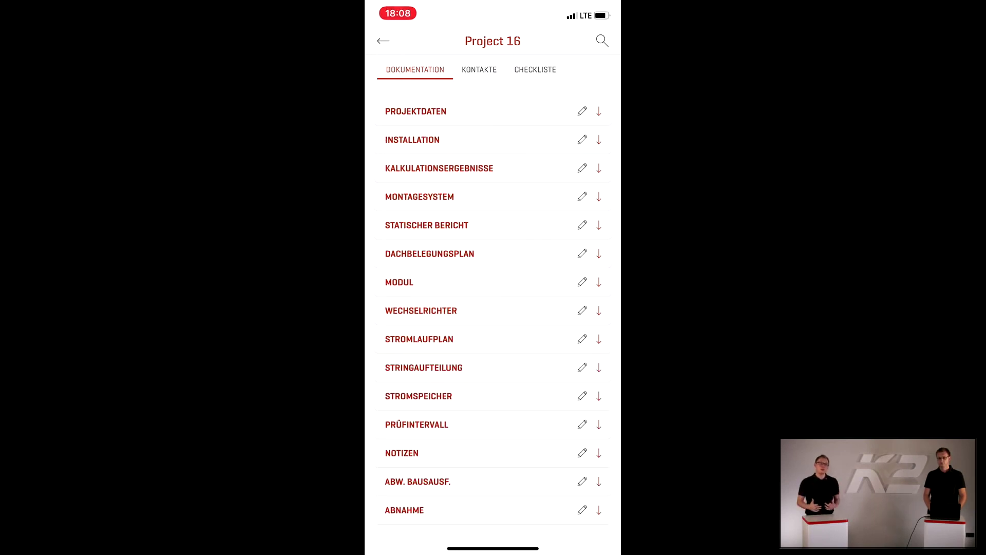
# Sign Project 16's acceptance record with a freehand signature and confirm the final acceptance of the documentation
pyautogui.click(582, 511)
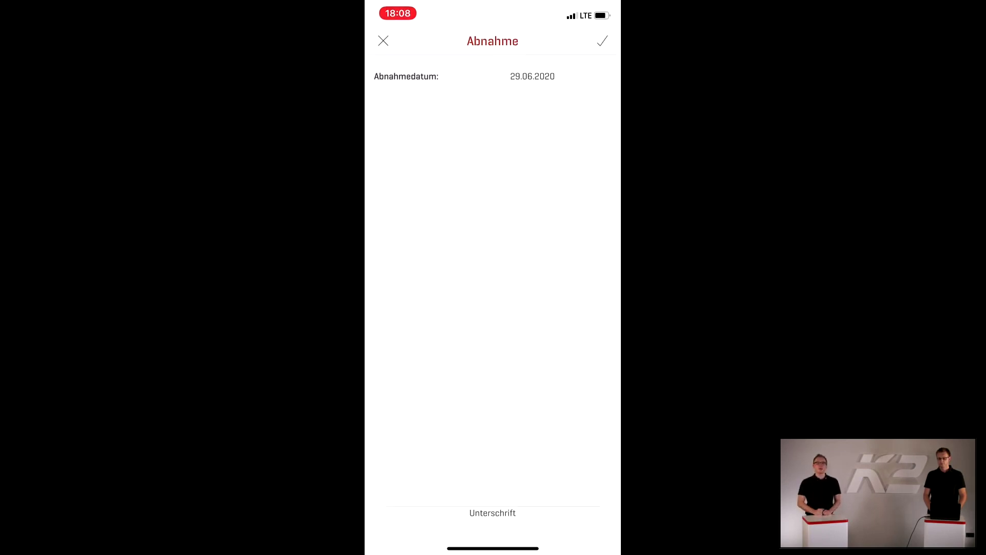
pyautogui.click(492, 511)
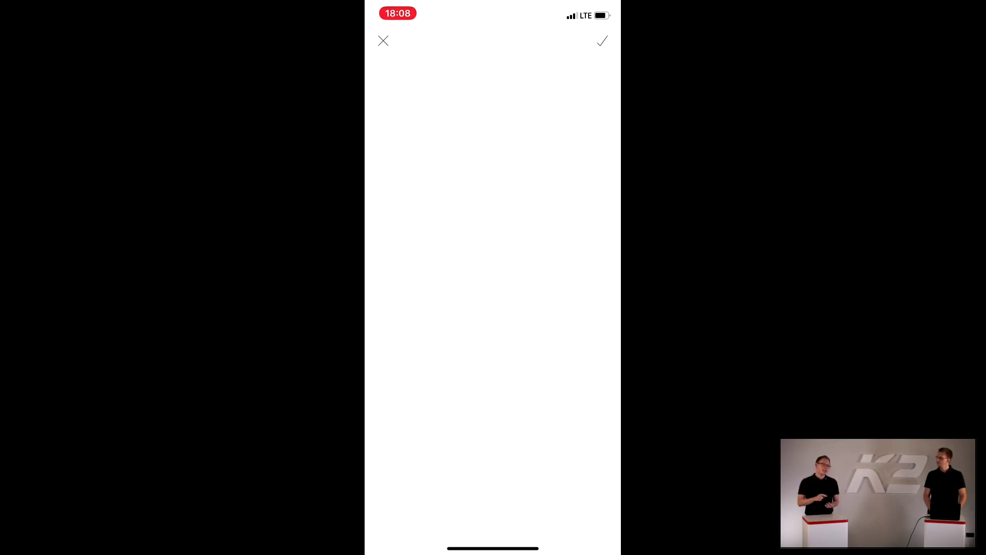
pyautogui.moveTo(445, 210)
pyautogui.mouseDown()
pyautogui.moveTo(434, 356)
pyautogui.moveTo(506, 251)
pyautogui.mouseUp()
pyautogui.moveTo(495, 375)
pyautogui.mouseDown()
pyautogui.moveTo(495, 361)
pyautogui.moveTo(609, 360)
pyautogui.mouseUp()
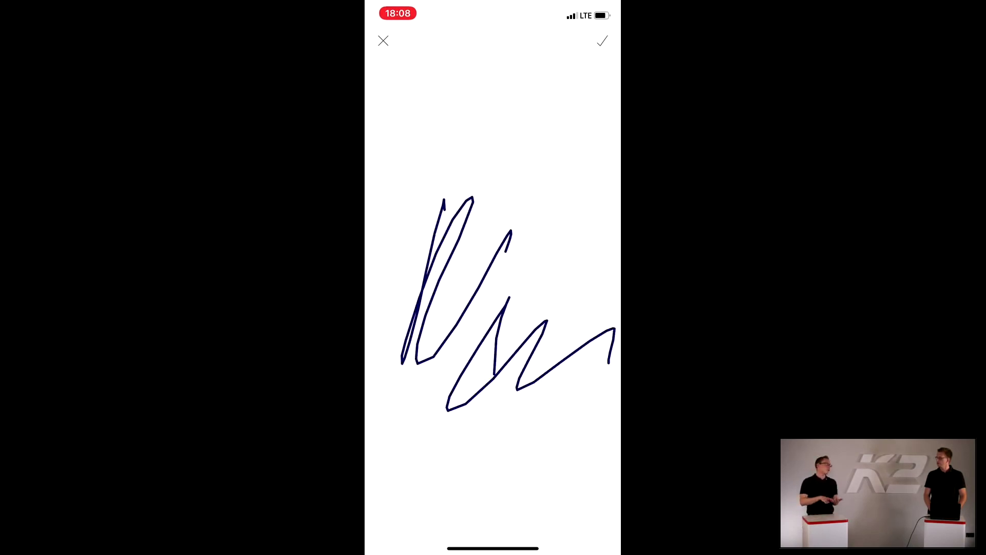
pyautogui.click(602, 40)
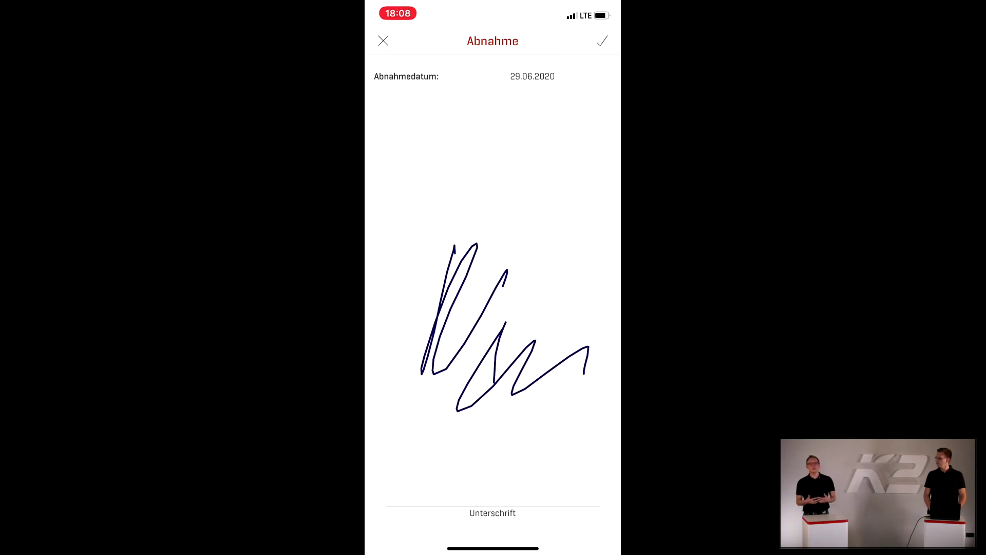
pyautogui.click(602, 41)
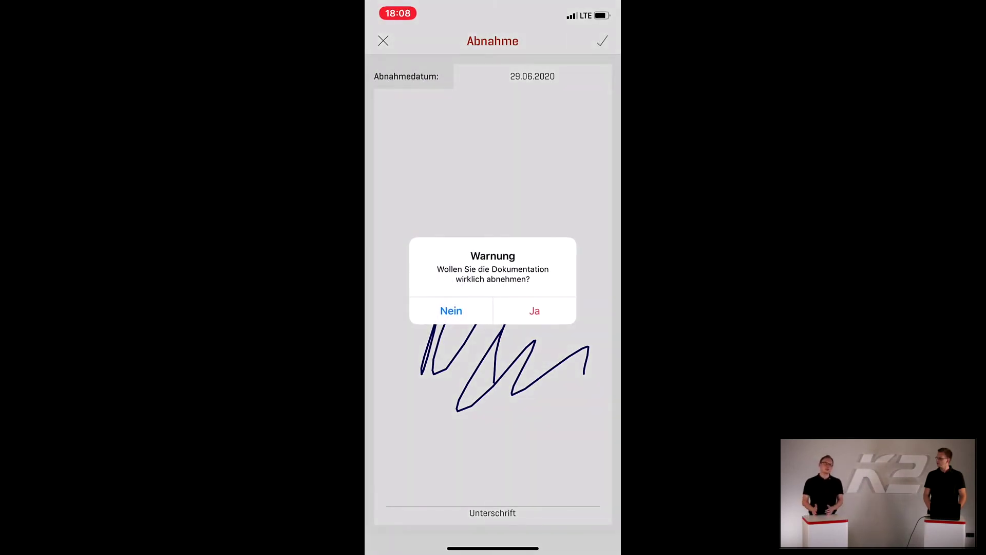
pyautogui.click(534, 310)
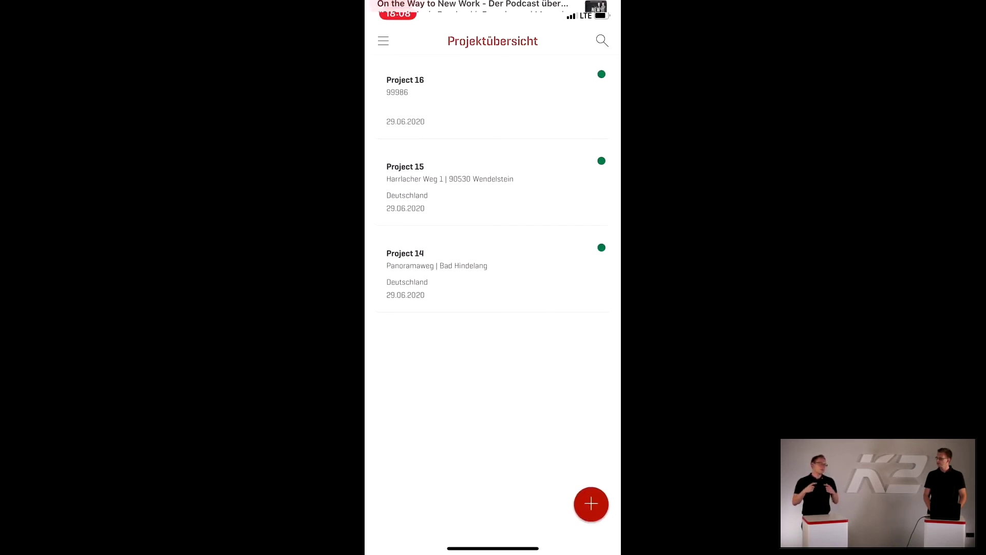
pyautogui.click(841, 242)
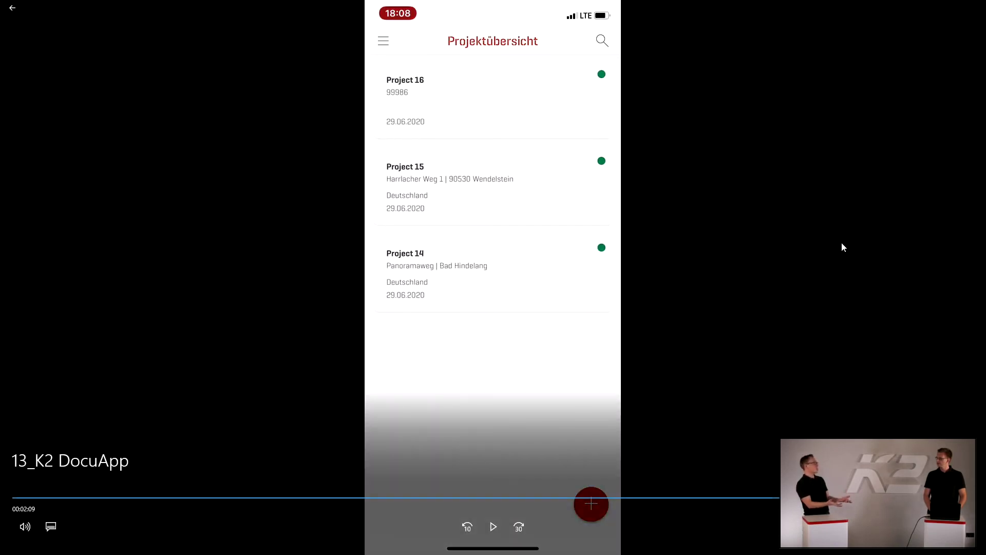